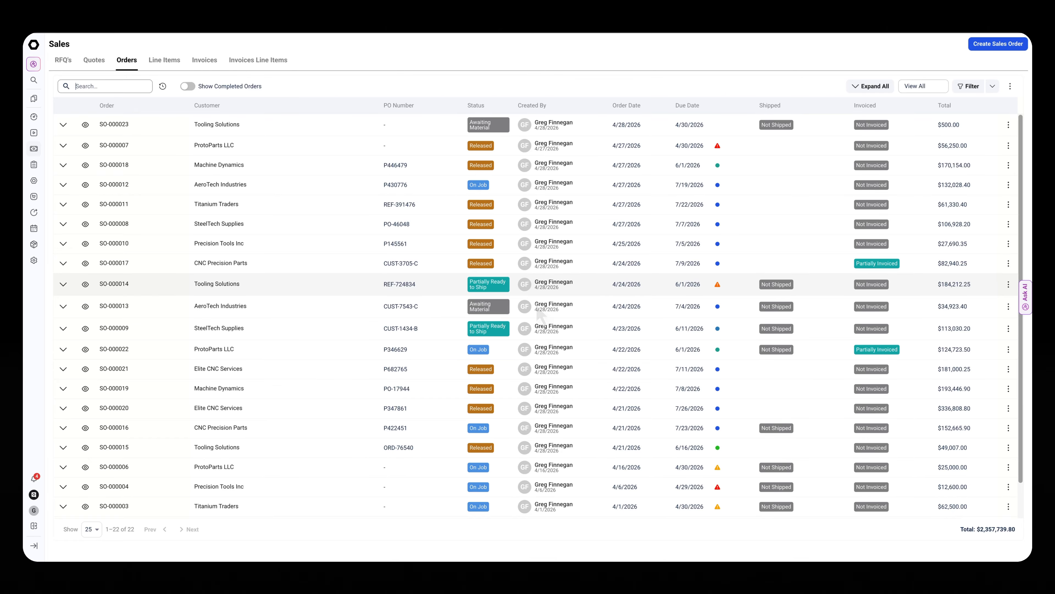
View the list of RFQs, and open the Web RFQ Form settings under Quoting in the business setup.
{"action": "left_click", "coordinate": [63, 61]}
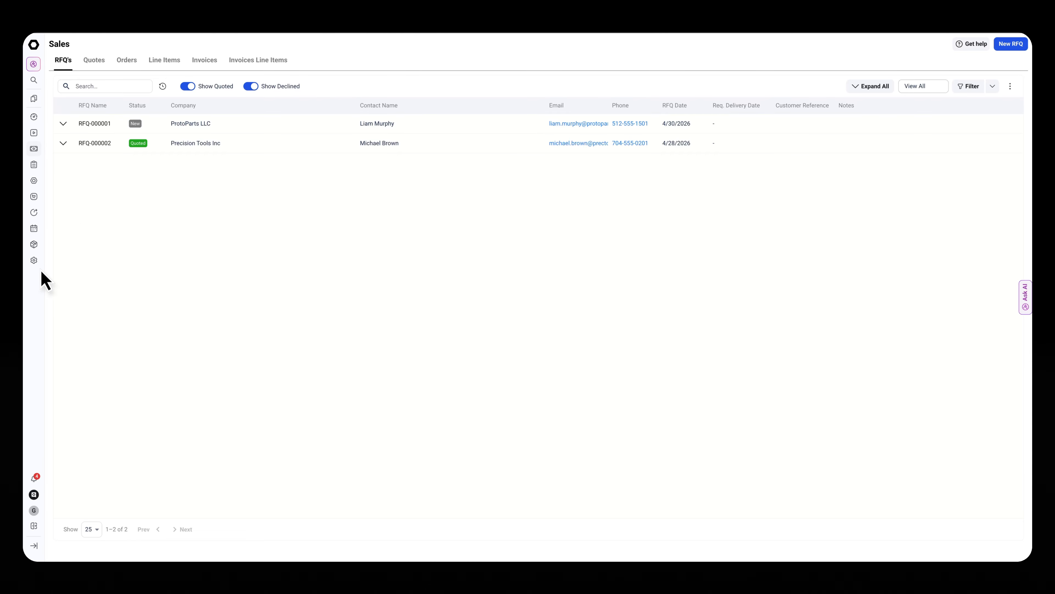
{"action": "mouse_move", "coordinate": [33, 274]}
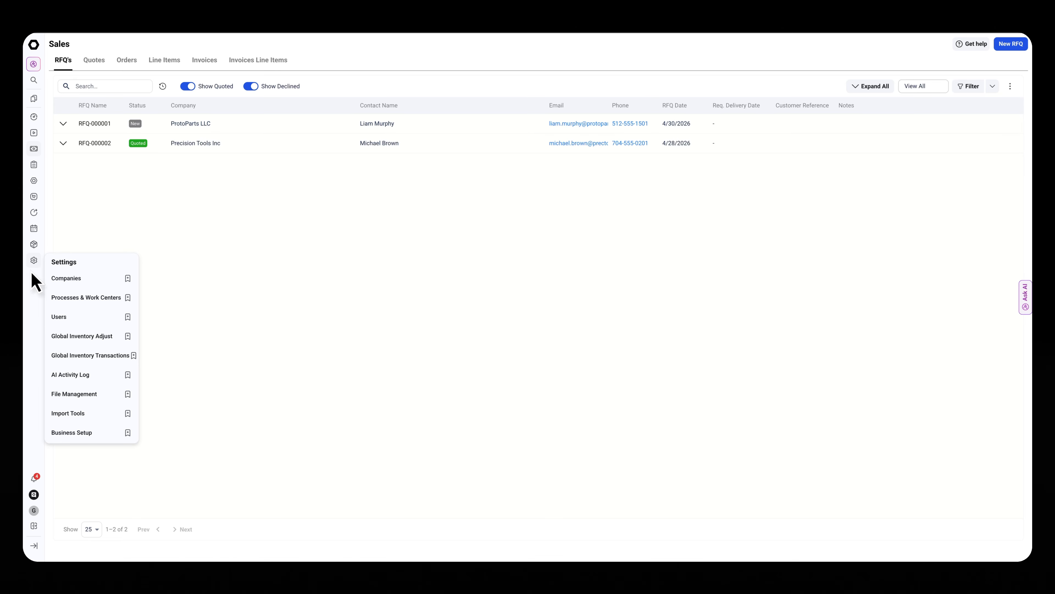
{"action": "left_click", "coordinate": [89, 433]}
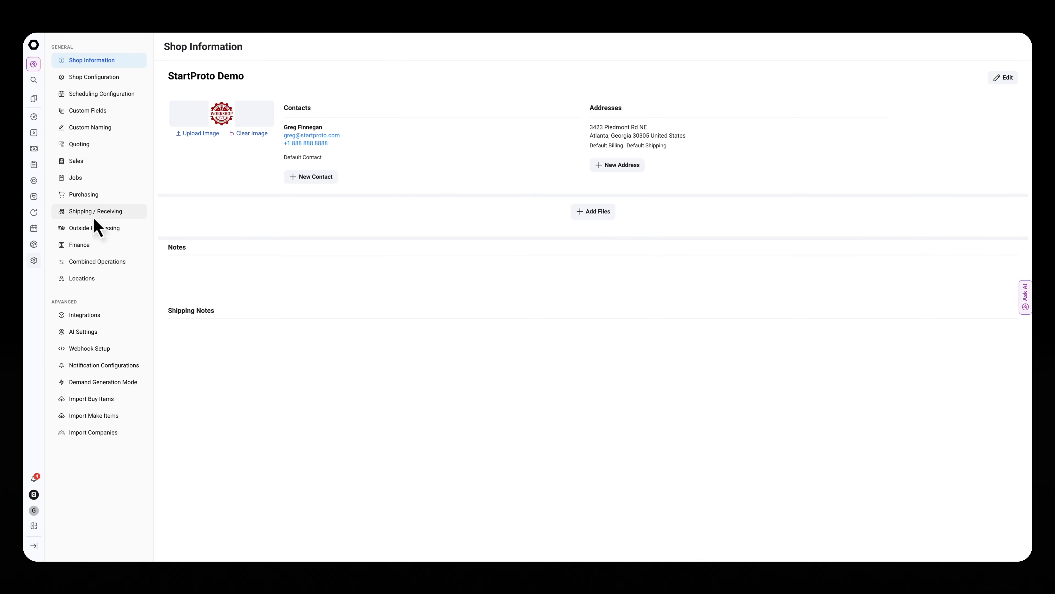
{"action": "left_click", "coordinate": [78, 147]}
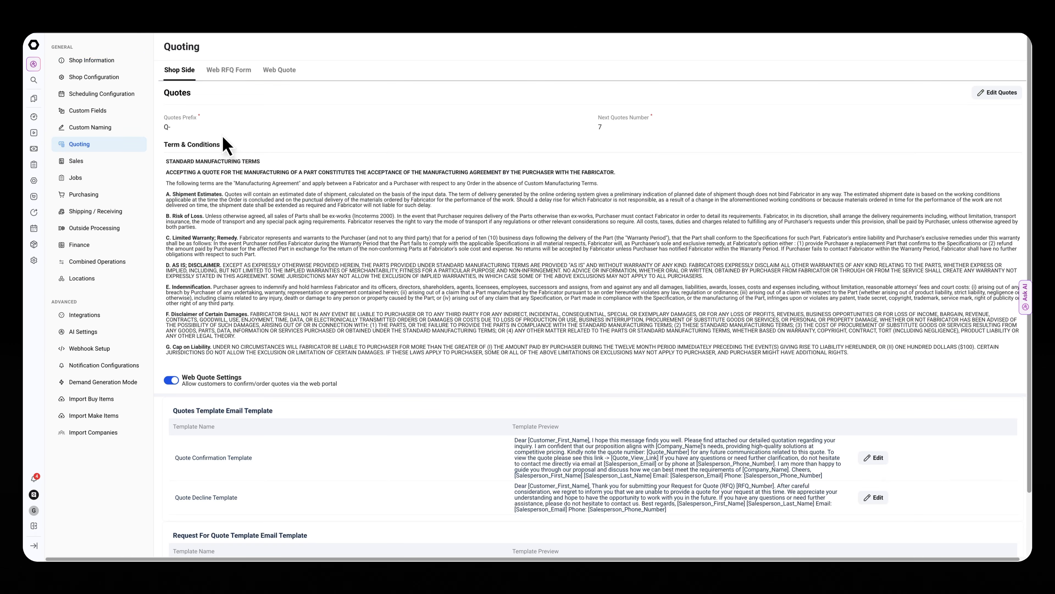
{"action": "left_click", "coordinate": [228, 81]}
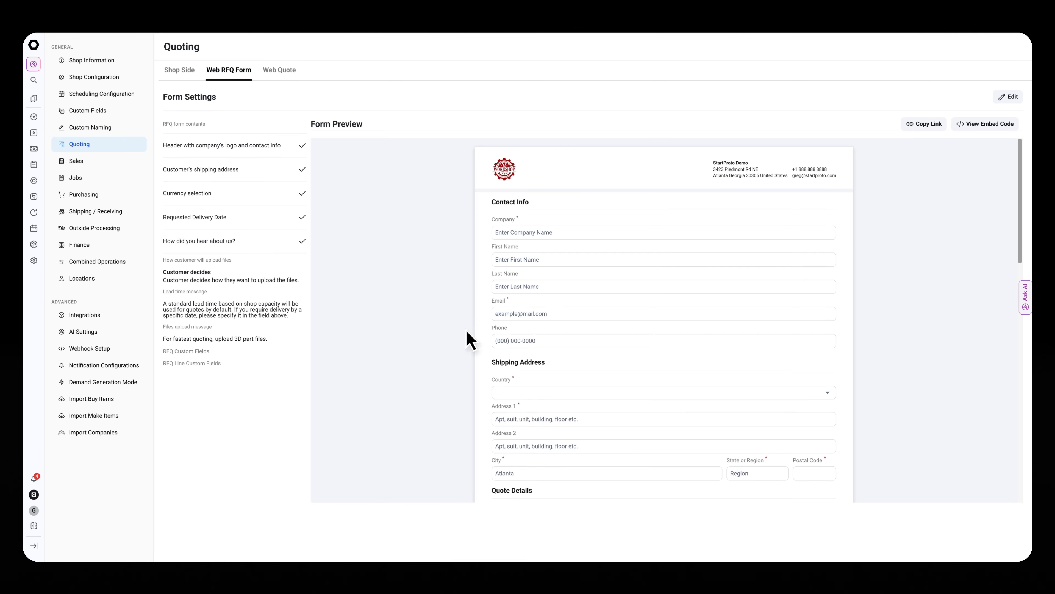
Examine the whole web RFQ form preview, from contact info and quote details to line items and the referral question.
{"action": "scroll", "coordinate": [461, 341], "scroll_direction": "down", "scroll_amount": 3}
{"action": "scroll", "coordinate": [463, 343], "scroll_direction": "down", "scroll_amount": 4}
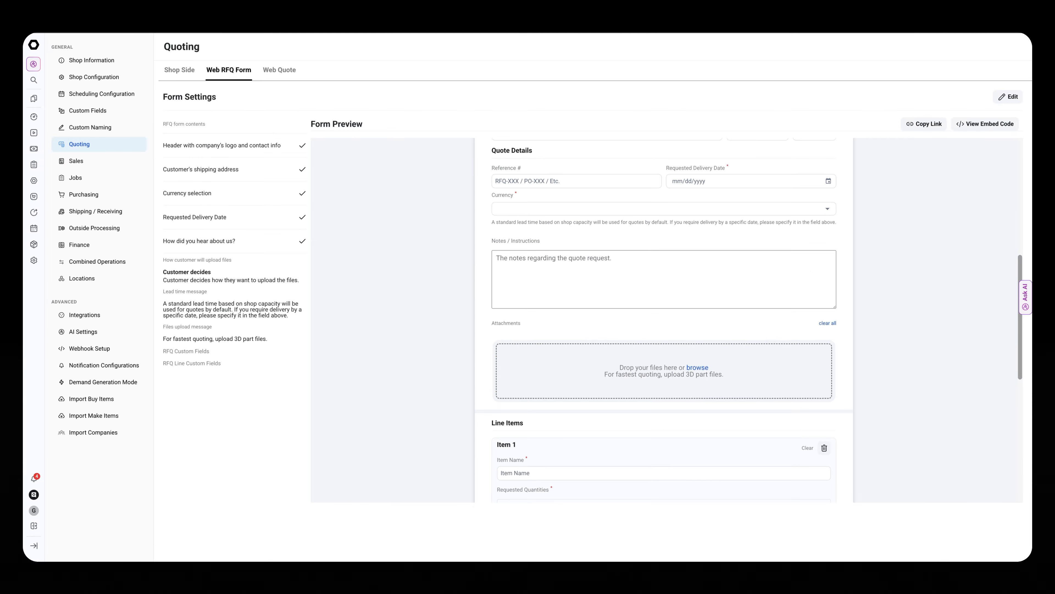
{"action": "scroll", "coordinate": [459, 324], "scroll_direction": "up", "scroll_amount": 2}
{"action": "scroll", "coordinate": [461, 331], "scroll_direction": "down", "scroll_amount": 1}
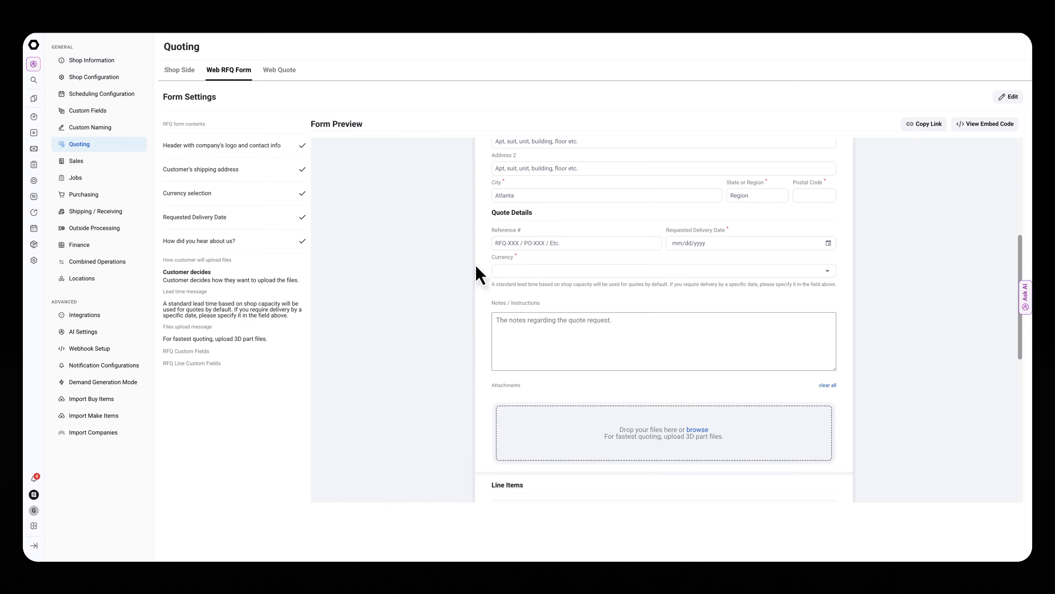
{"action": "left_click", "coordinate": [505, 235]}
{"action": "scroll", "coordinate": [644, 291], "scroll_direction": "down", "scroll_amount": 1}
{"action": "scroll", "coordinate": [602, 316], "scroll_direction": "down", "scroll_amount": 4}
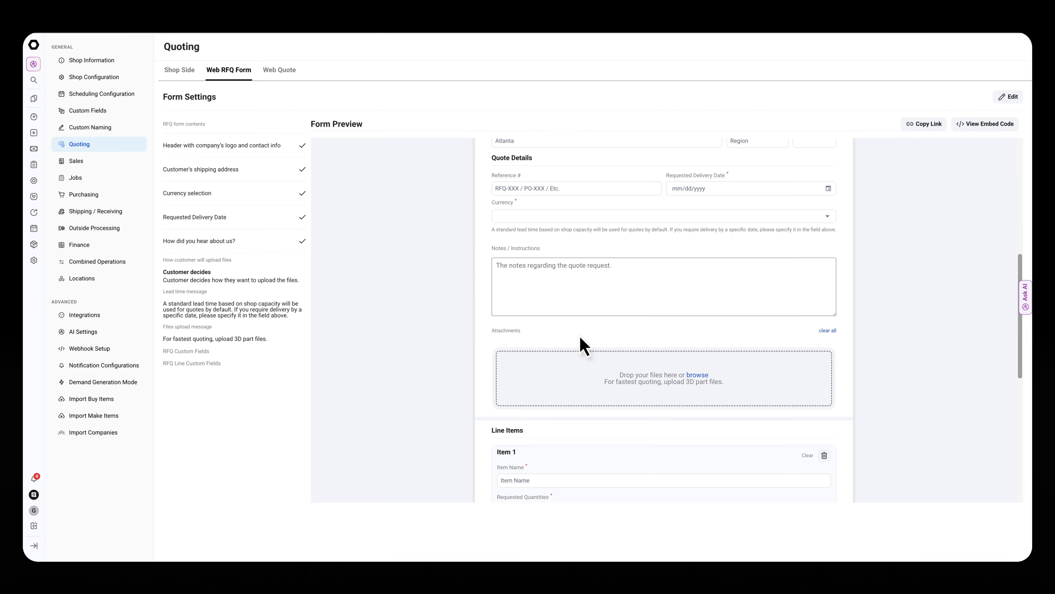
{"action": "scroll", "coordinate": [540, 342], "scroll_direction": "down", "scroll_amount": 2}
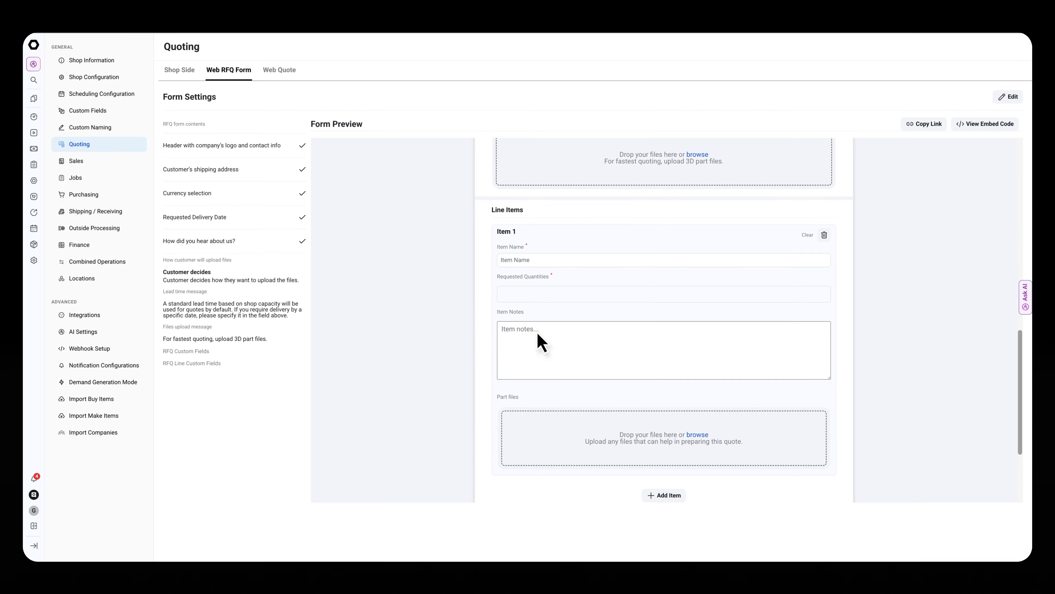
{"action": "scroll", "coordinate": [540, 342], "scroll_direction": "down", "scroll_amount": 1}
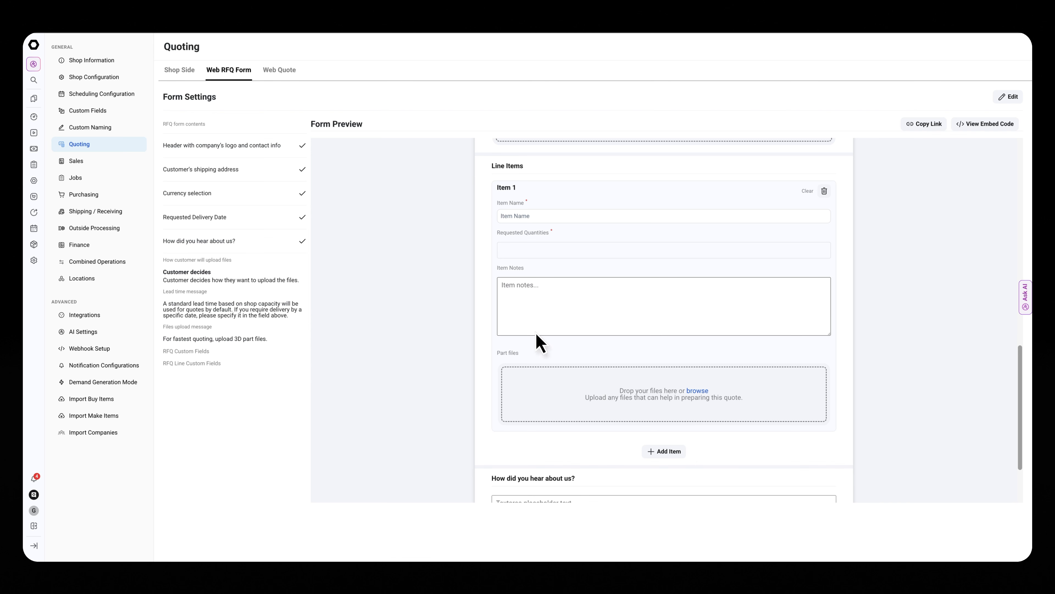
{"action": "scroll", "coordinate": [572, 325], "scroll_direction": "up", "scroll_amount": 1}
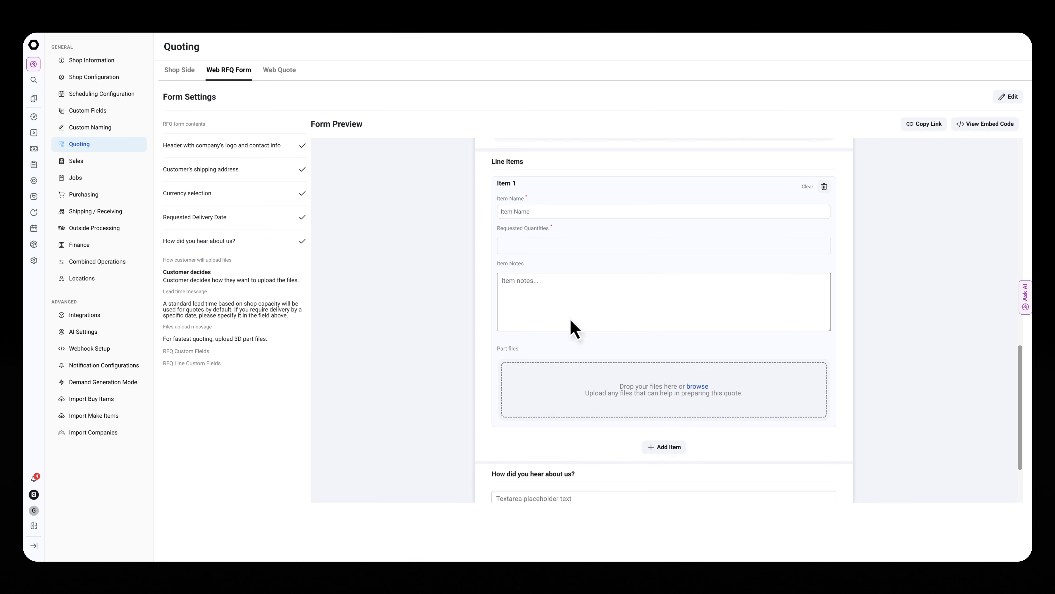
{"action": "scroll", "coordinate": [572, 330], "scroll_direction": "down", "scroll_amount": 3}
{"action": "scroll", "coordinate": [565, 338], "scroll_direction": "up", "scroll_amount": 3}
{"action": "scroll", "coordinate": [563, 339], "scroll_direction": "up", "scroll_amount": 2}
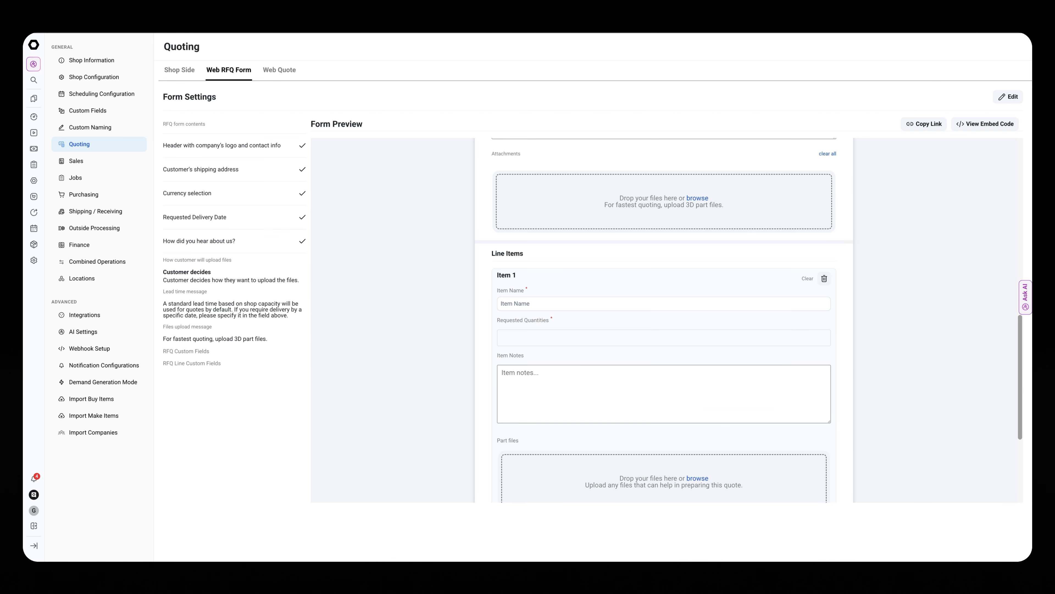
{"action": "scroll", "coordinate": [567, 337], "scroll_direction": "up", "scroll_amount": 15}
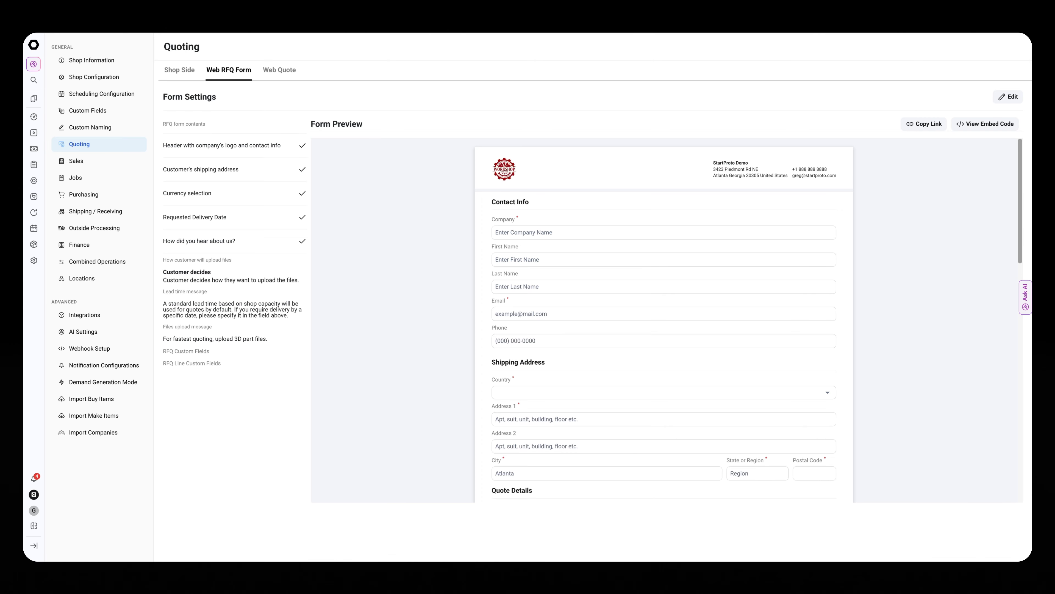
{"action": "scroll", "coordinate": [558, 338], "scroll_direction": "down", "scroll_amount": 12}
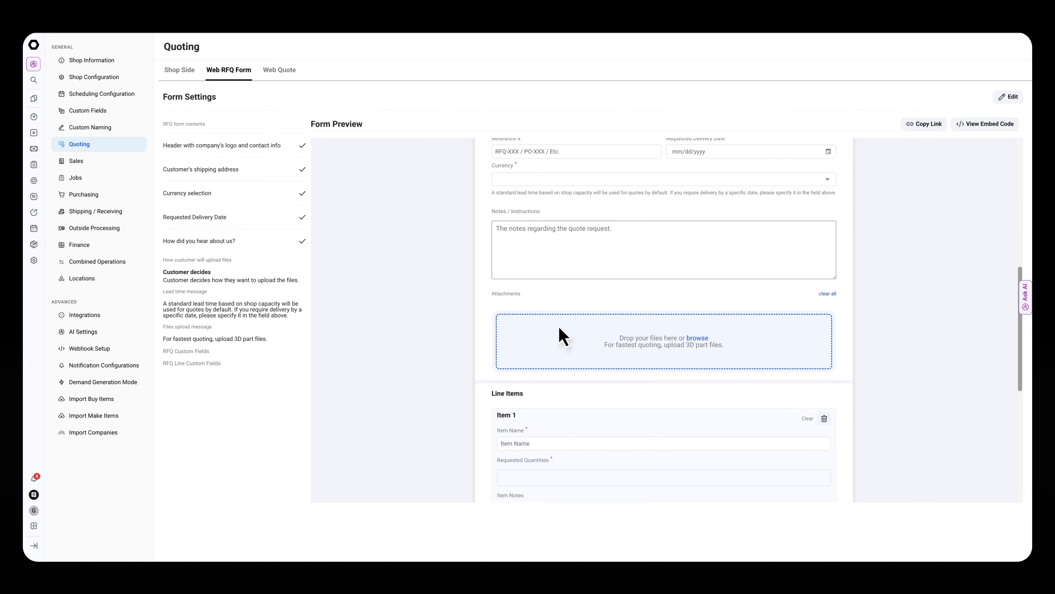
{"action": "scroll", "coordinate": [561, 343], "scroll_direction": "down", "scroll_amount": 2}
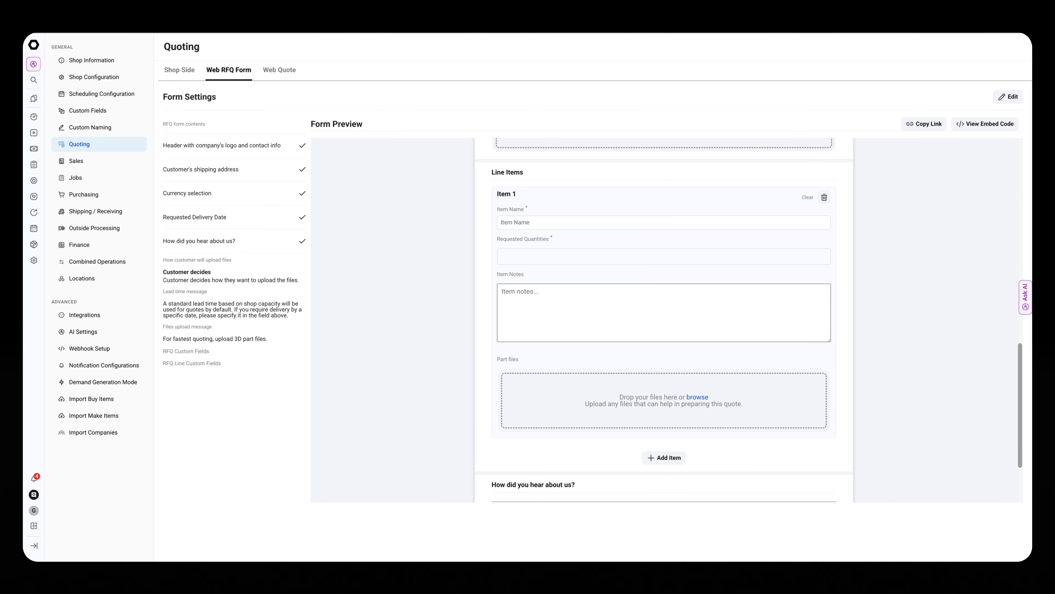
{"action": "scroll", "coordinate": [664, 320], "scroll_direction": "down", "scroll_amount": 2}
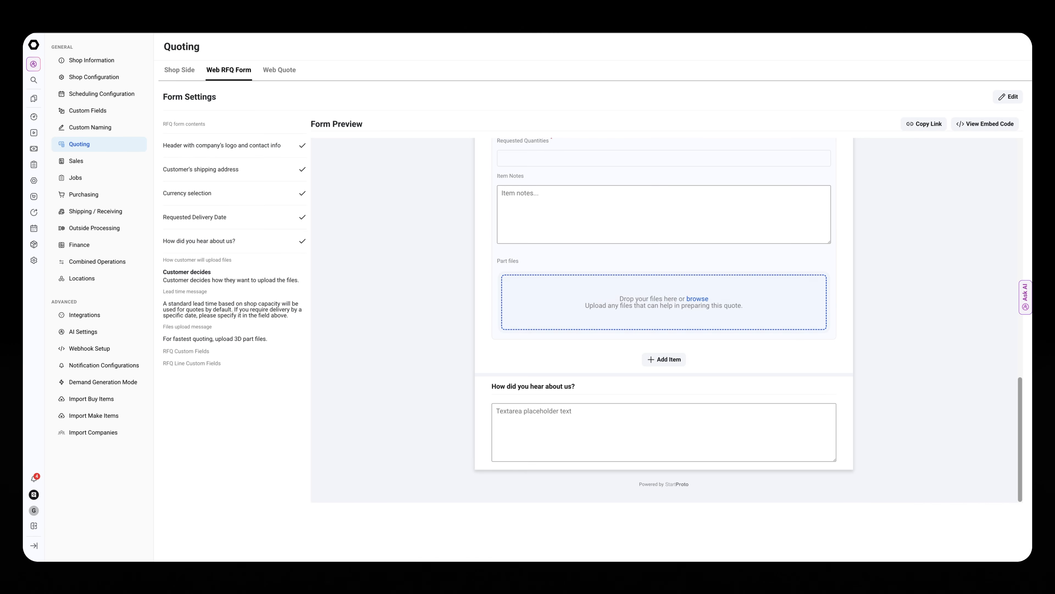
{"action": "scroll", "coordinate": [664, 320], "scroll_direction": "up", "scroll_amount": 4}
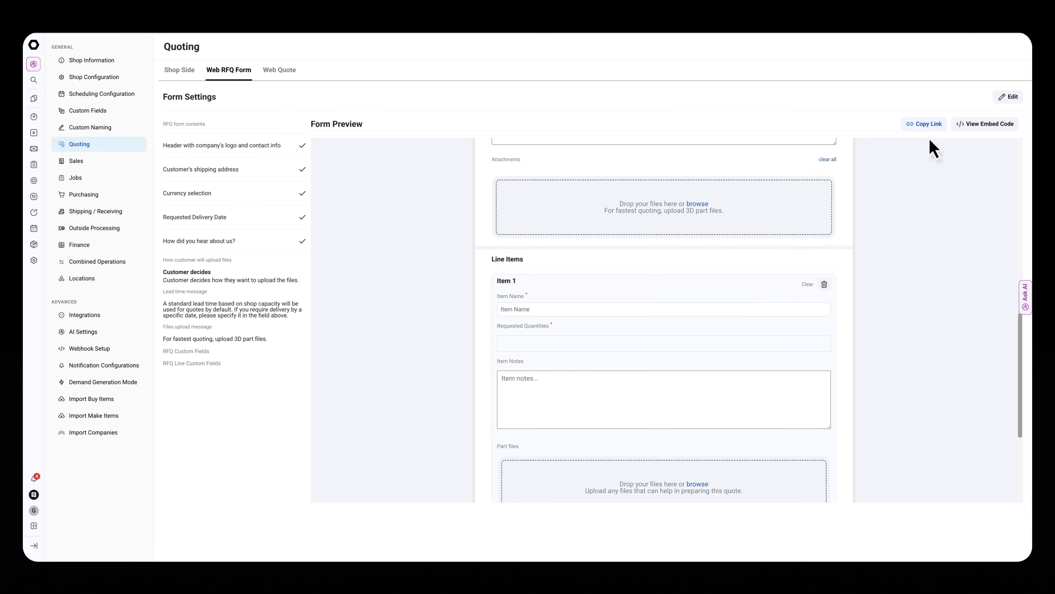
Copy the link of the web RFQ form and view its embed code.
{"action": "left_click", "coordinate": [930, 128]}
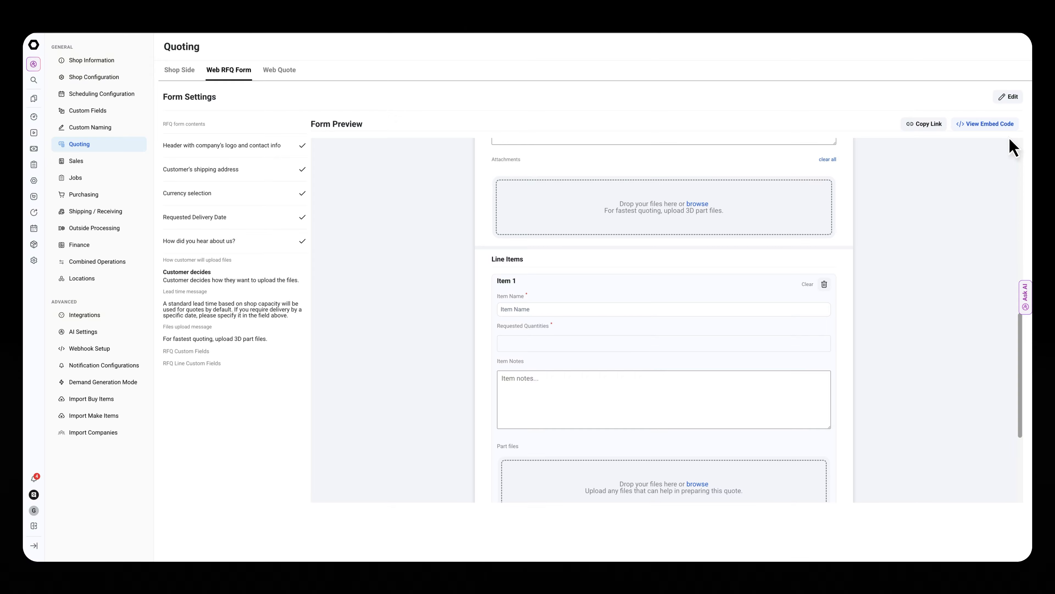
{"action": "left_click", "coordinate": [995, 125]}
{"action": "left_click", "coordinate": [638, 182]}
Return to the RFQ list and look at the expanded details of the Precision Tools Inc RFQ.
{"action": "mouse_move", "coordinate": [31, 158]}
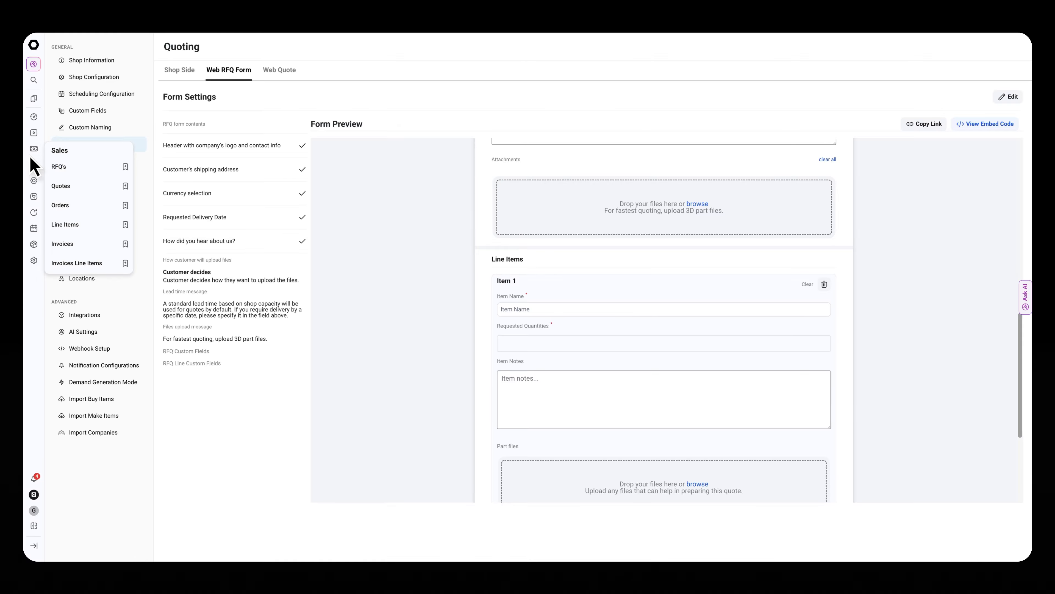
{"action": "left_click", "coordinate": [58, 168]}
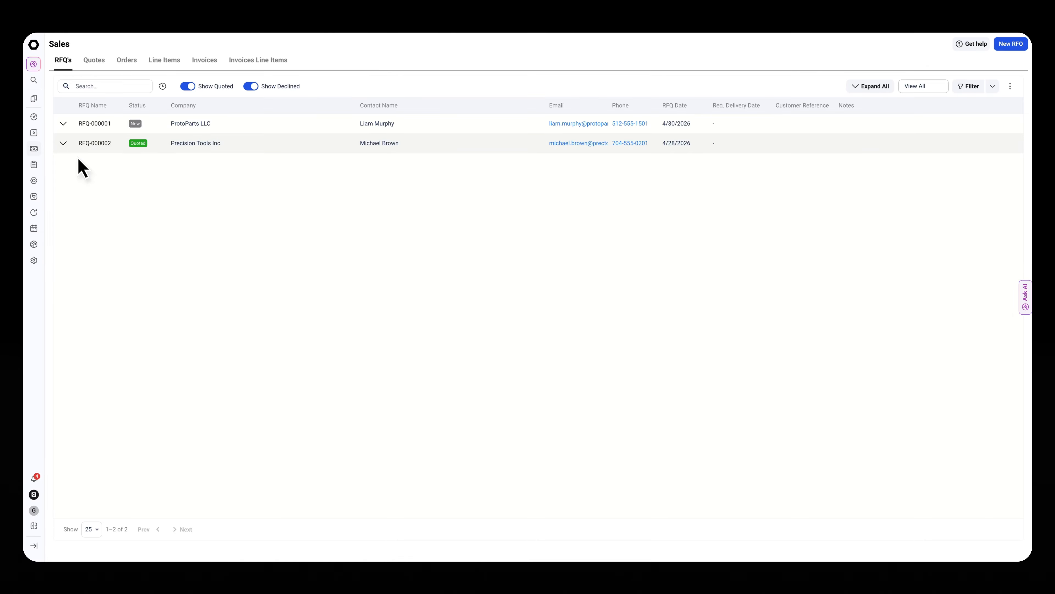
{"action": "left_click", "coordinate": [62, 145]}
{"action": "left_click", "coordinate": [62, 145]}
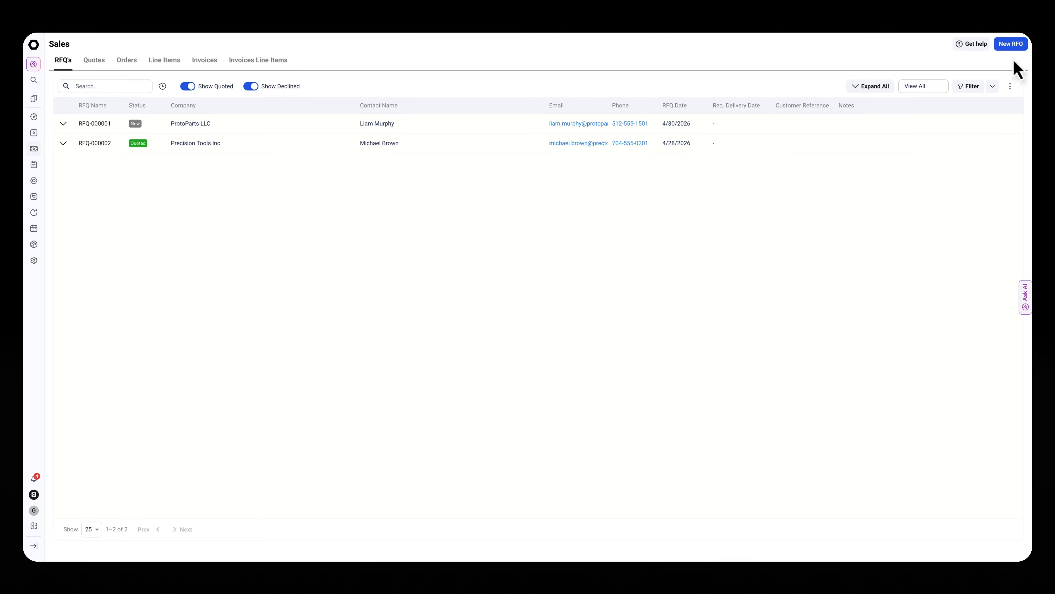
Start a new RFQ with Heavy Duty Metals as the company.
{"action": "left_click", "coordinate": [1011, 44]}
{"action": "left_click", "coordinate": [137, 130]}
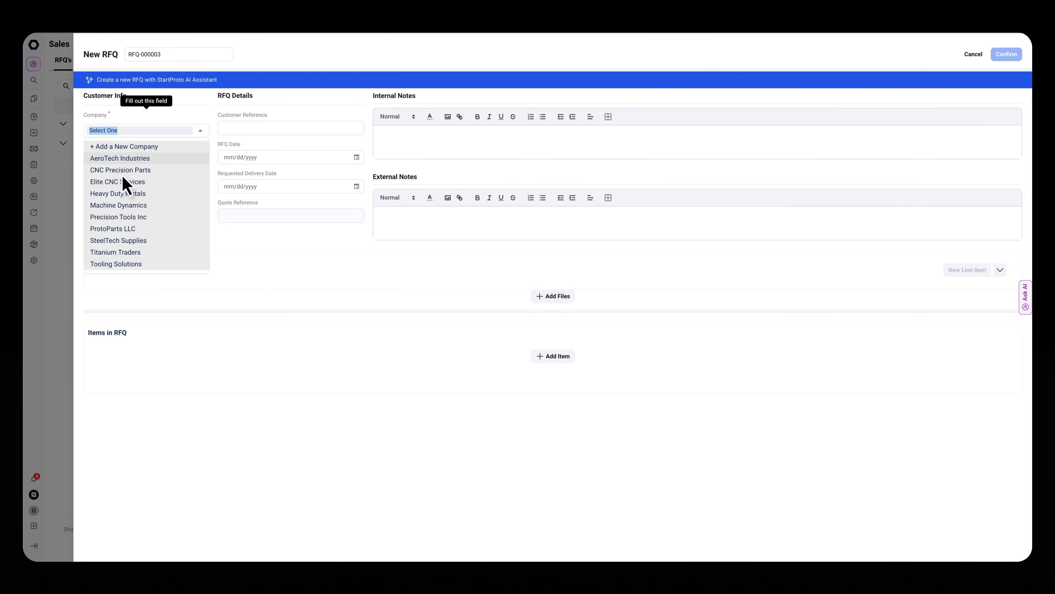
{"action": "left_click", "coordinate": [120, 194]}
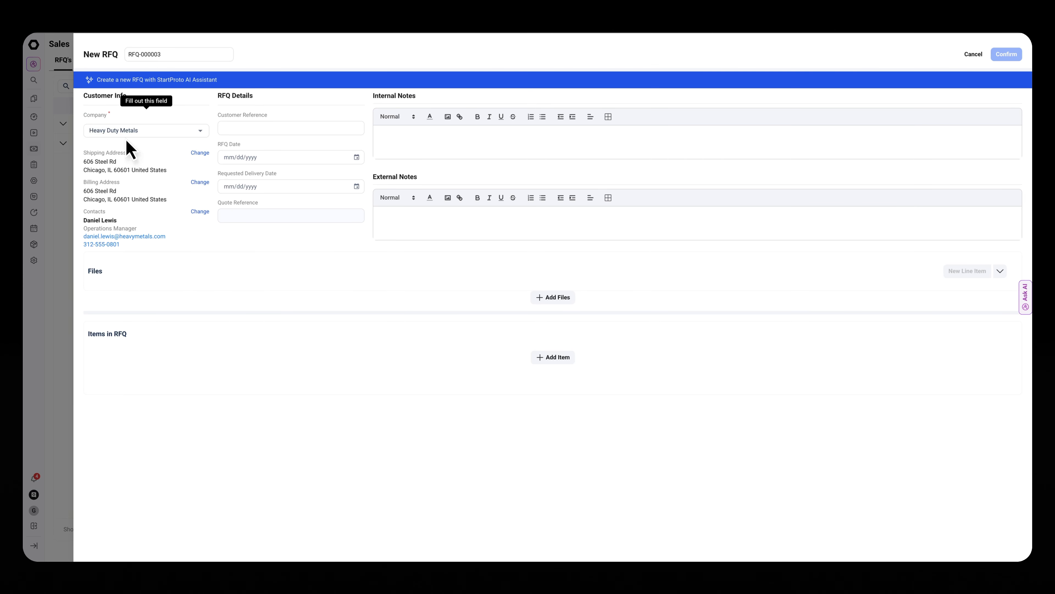
Add the item BYQ Bracket to the RFQ with the item note "Notes" and quantities 10, 50 and 100.
{"action": "left_click", "coordinate": [554, 359]}
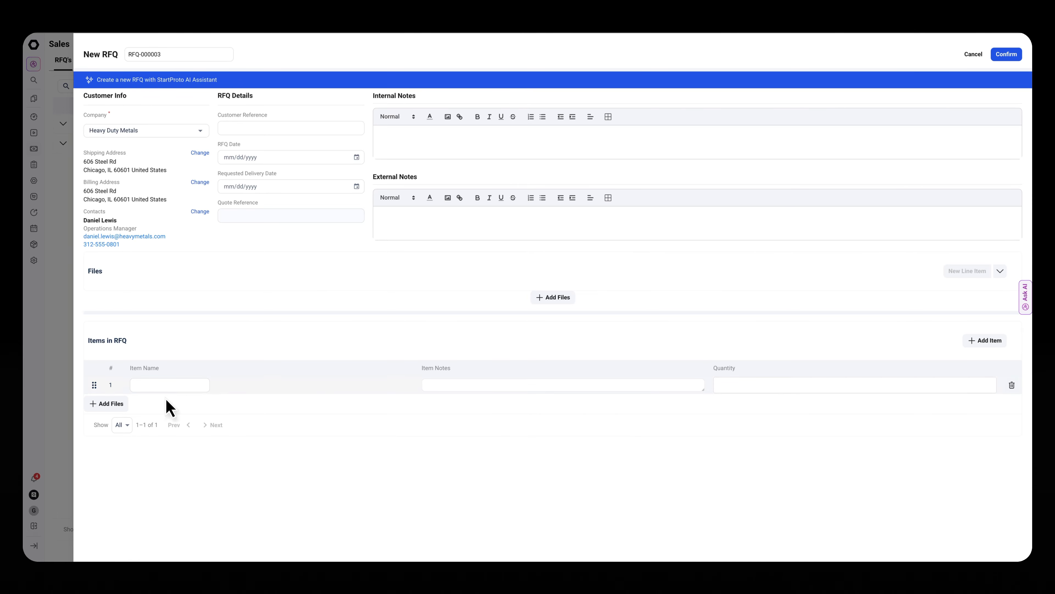
{"action": "left_click", "coordinate": [165, 386]}
{"action": "left_click", "coordinate": [182, 462]}
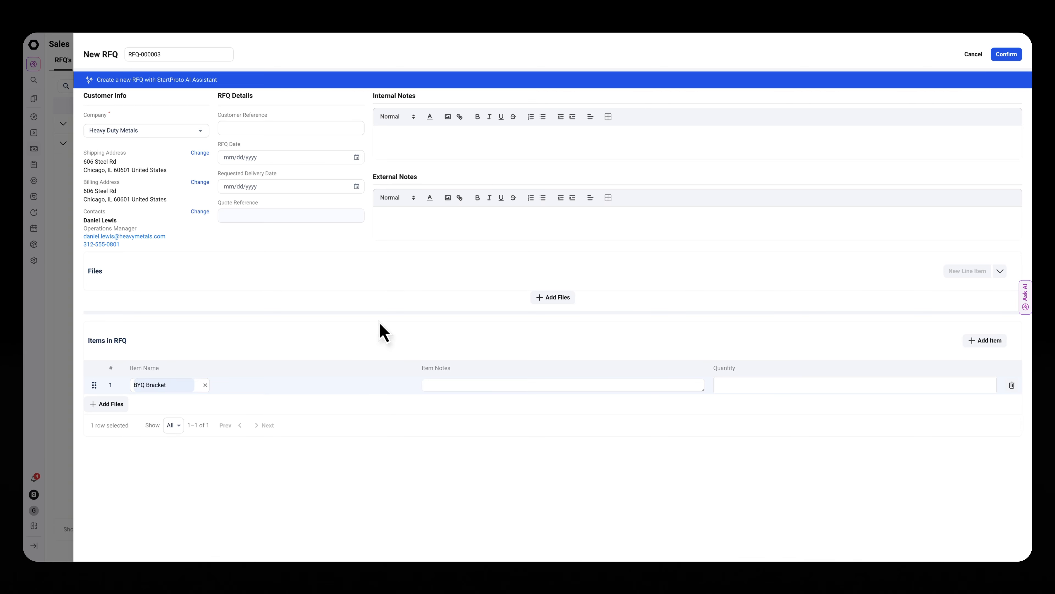
{"action": "left_click", "coordinate": [457, 383]}
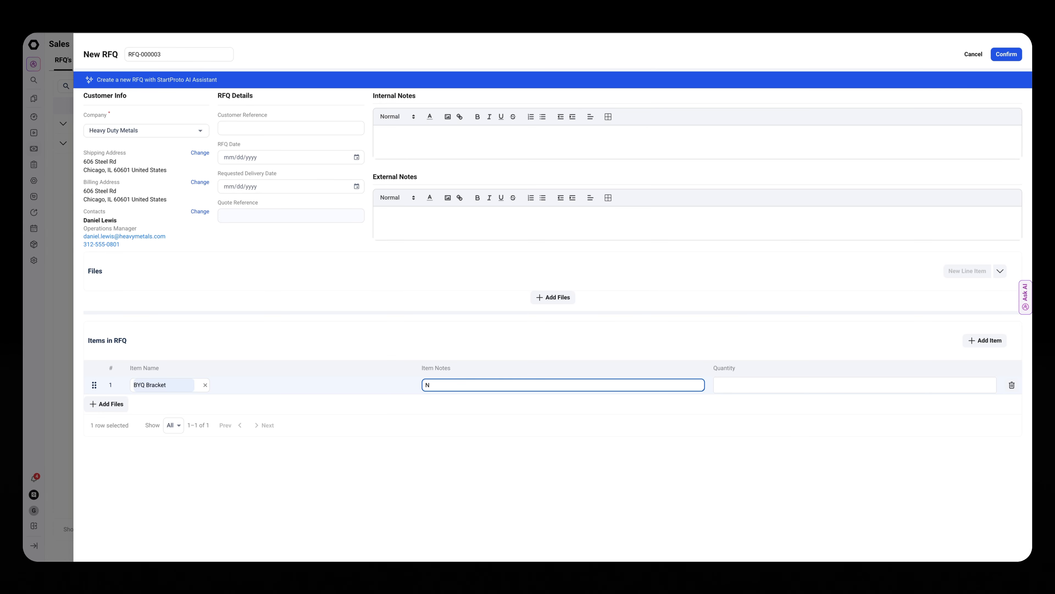
{"action": "left_click", "coordinate": [380, 319]}
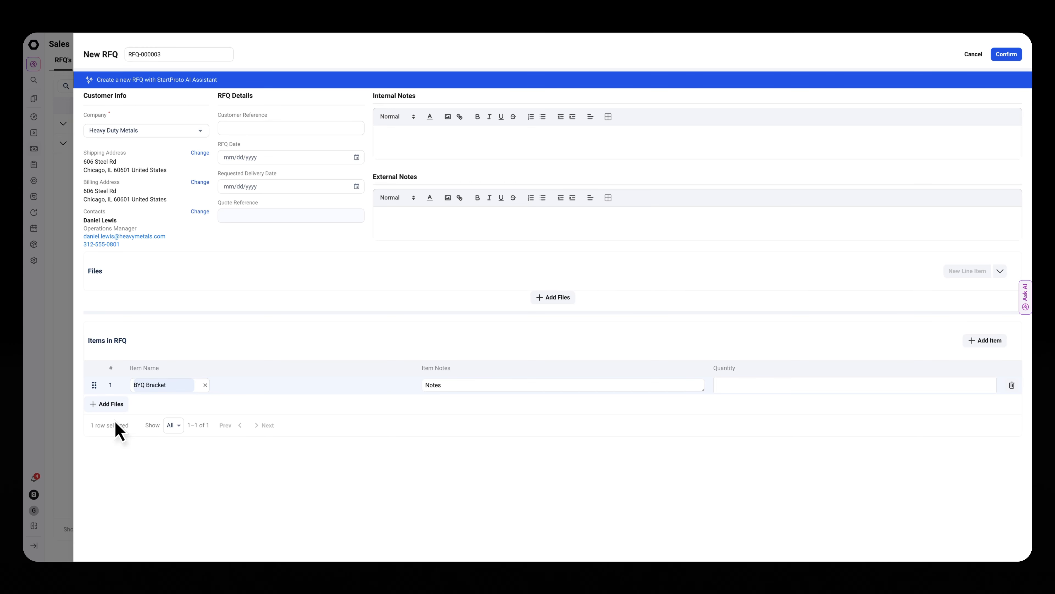
{"action": "left_click", "coordinate": [767, 386]}
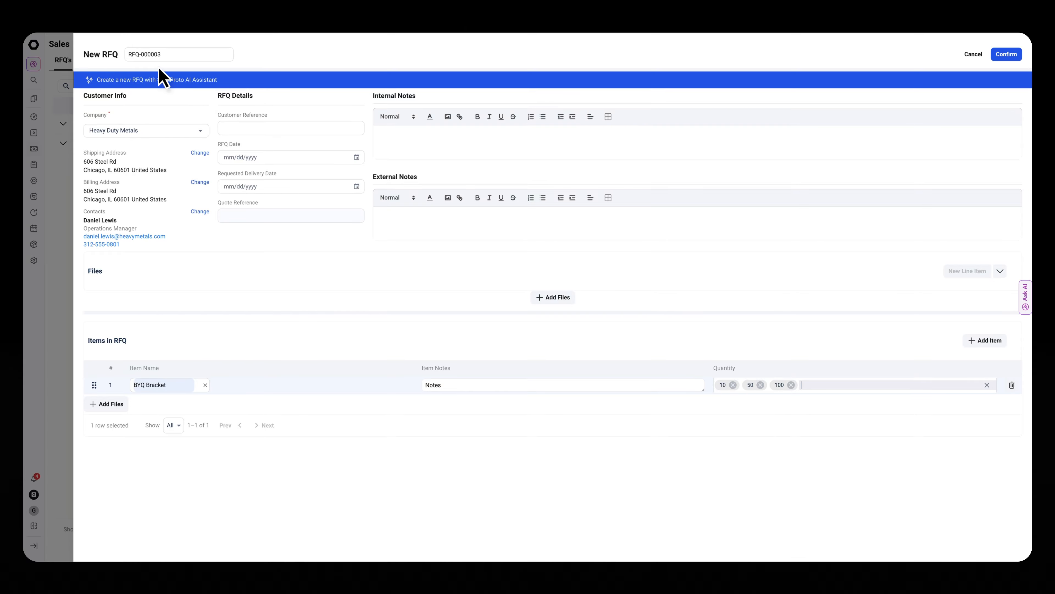
Keep the proposed RFQ number and confirm the new RFQ.
{"action": "triple_click", "coordinate": [158, 57]}
{"action": "left_click", "coordinate": [546, 57]}
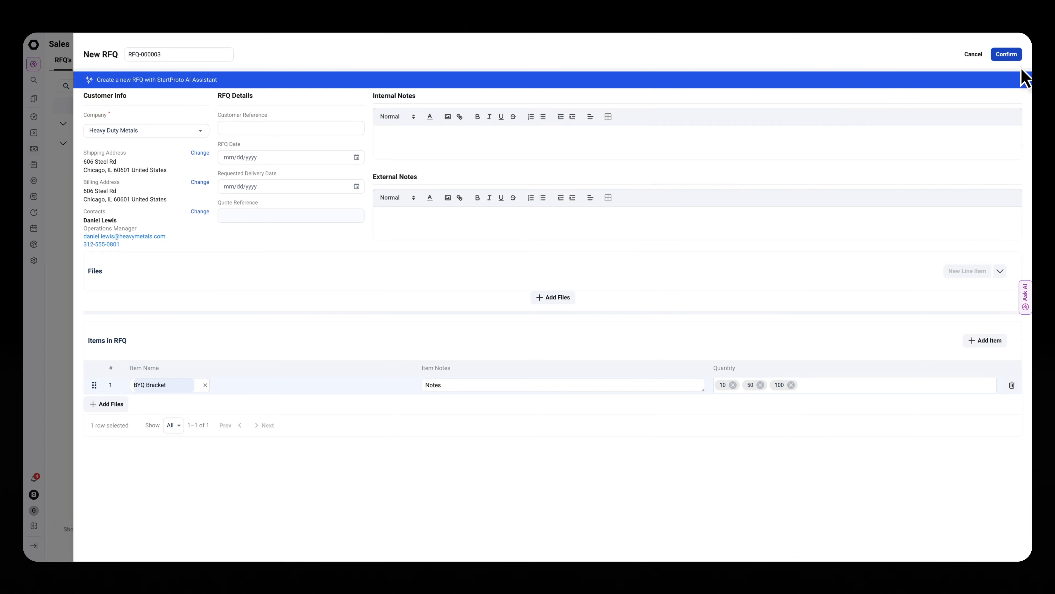
{"action": "left_click", "coordinate": [1009, 57]}
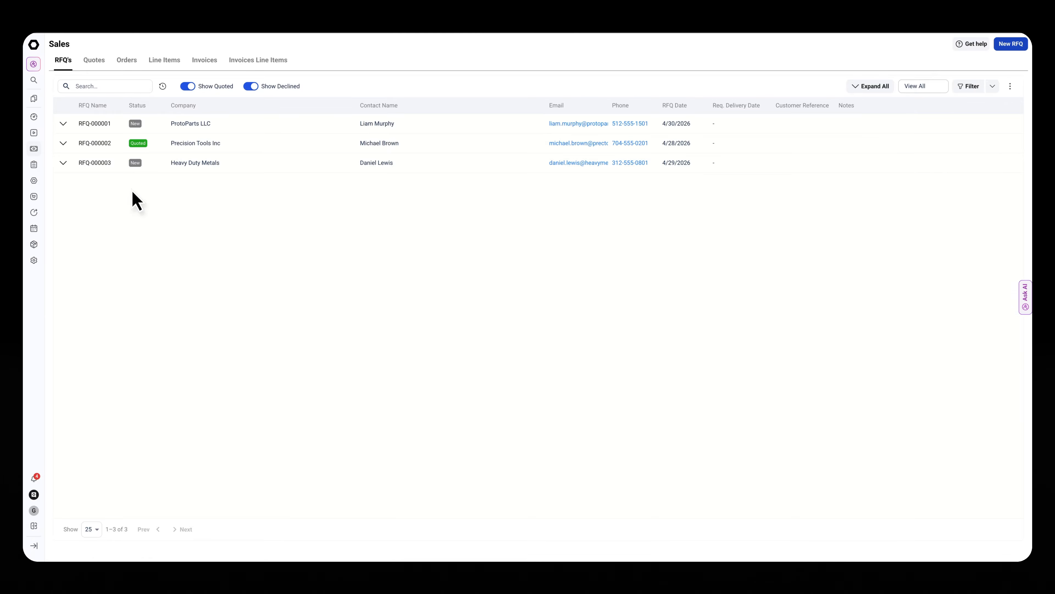
Open the Heavy Duty Metals RFQ, review its contact info, and convert it to a quote.
{"action": "left_click", "coordinate": [88, 165]}
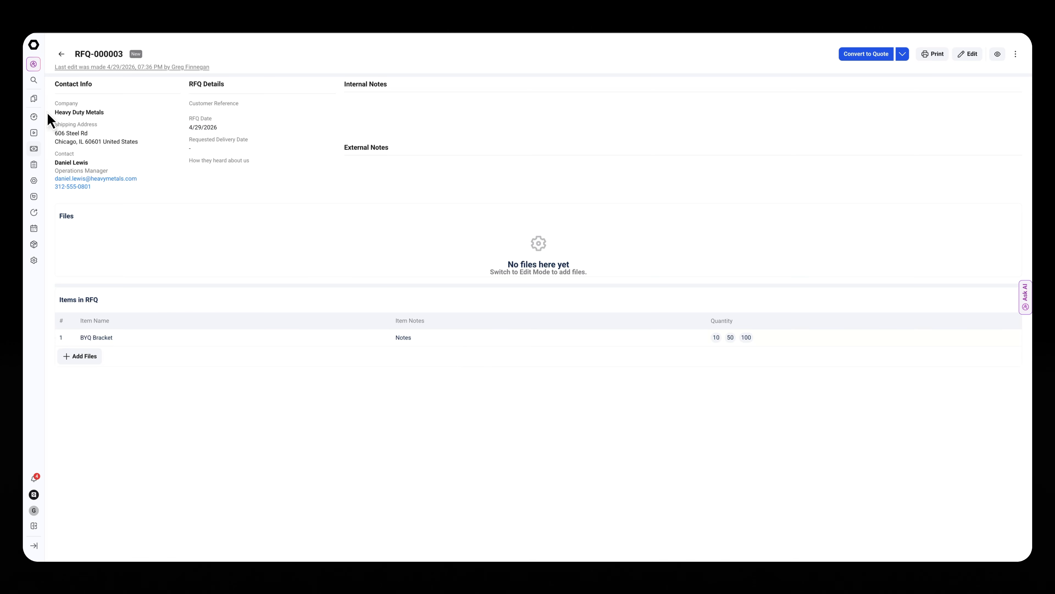
{"action": "left_click_drag", "start_coordinate": [49, 117], "coordinate": [151, 239]}
{"action": "left_click", "coordinate": [189, 250]}
{"action": "left_click", "coordinate": [866, 55]}
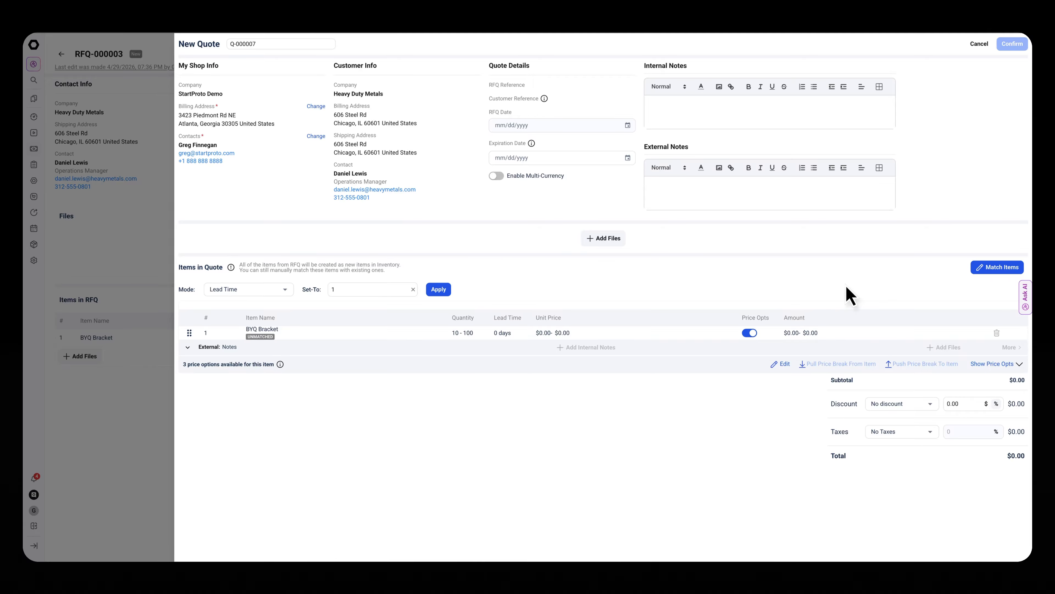
Match BYQ Bracket to a new blank make item, with its attachments and notes added, and save the match.
{"action": "left_click", "coordinate": [989, 270]}
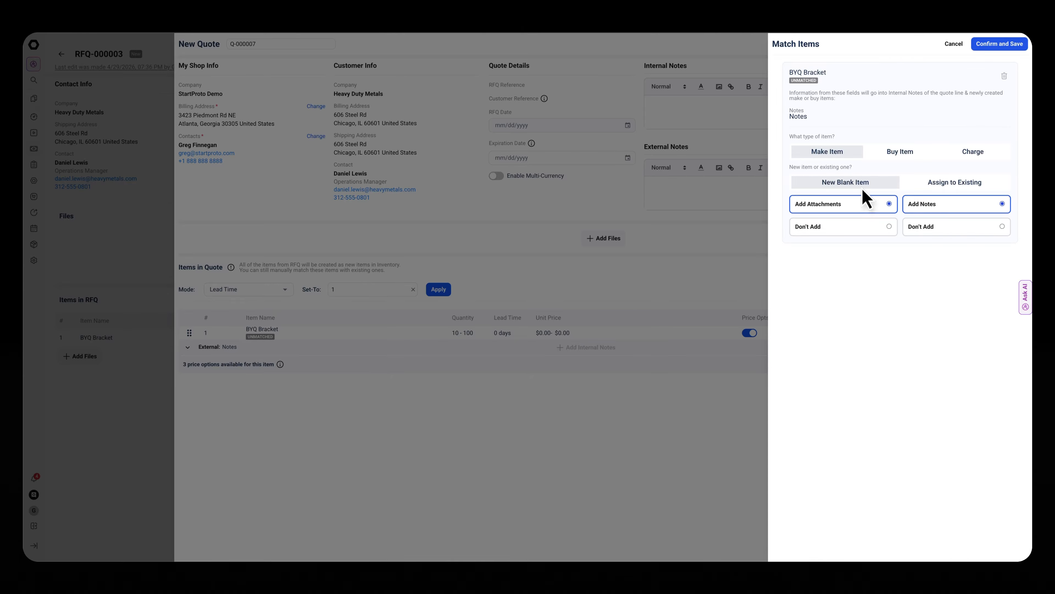
{"action": "left_click", "coordinate": [934, 187]}
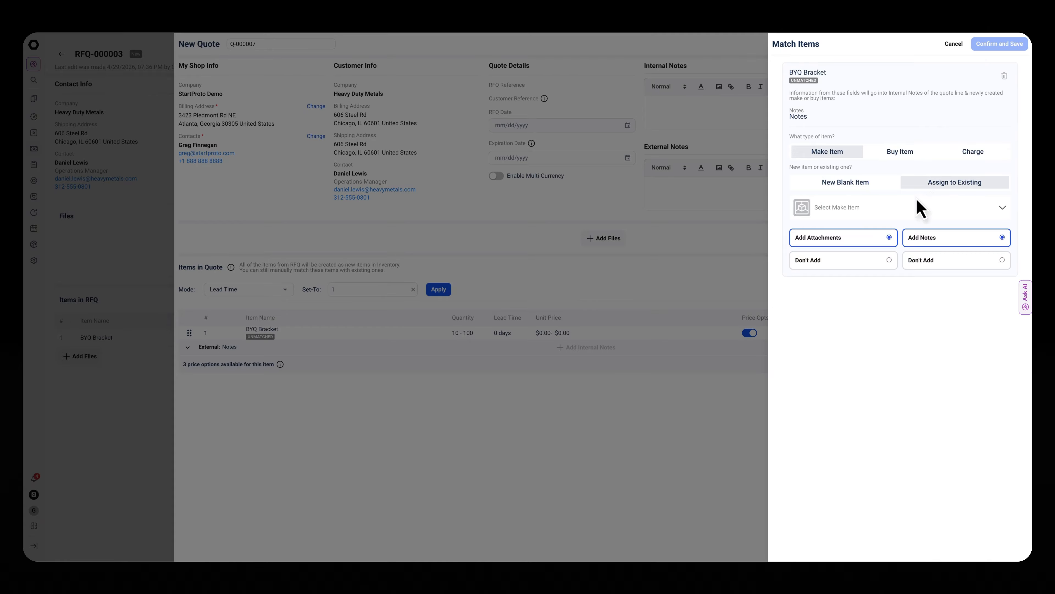
{"action": "left_click", "coordinate": [870, 195]}
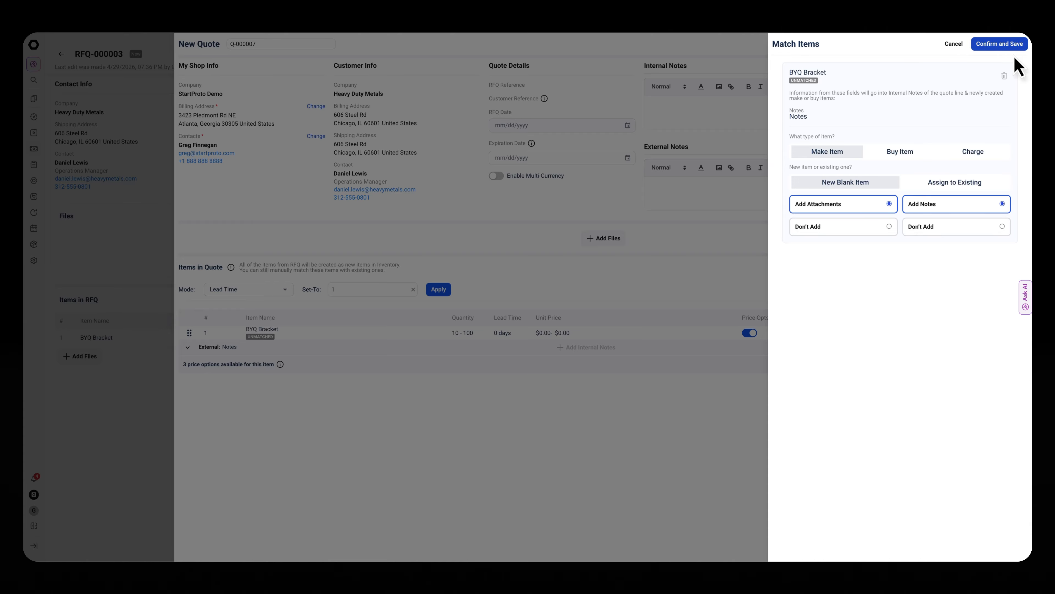
{"action": "left_click", "coordinate": [1007, 44]}
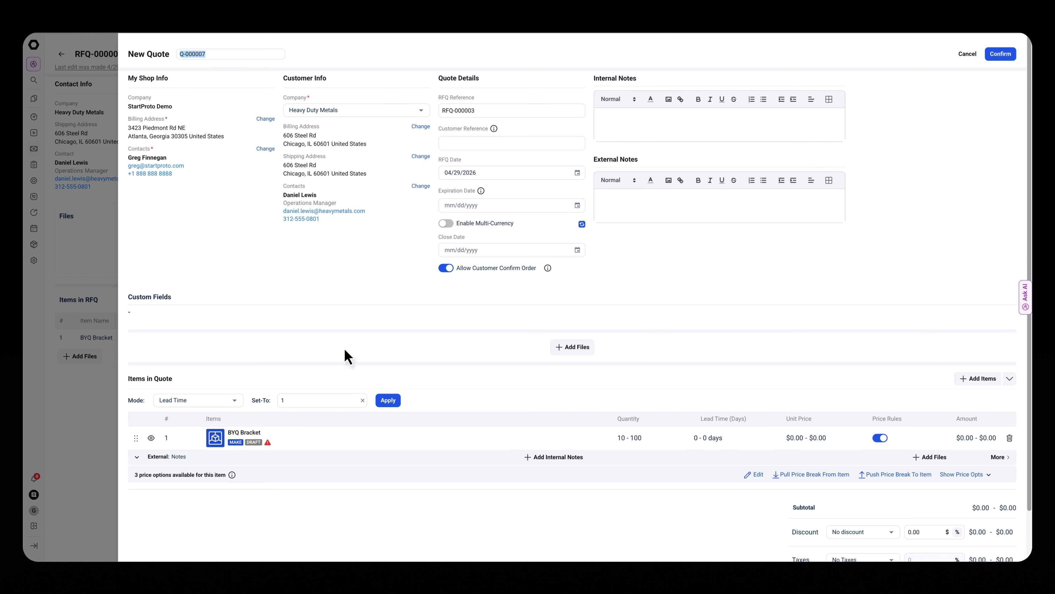
Confirm the new quote for Heavy Duty Metals and open its details.
{"action": "left_click", "coordinate": [364, 344]}
{"action": "left_click", "coordinate": [1000, 55]}
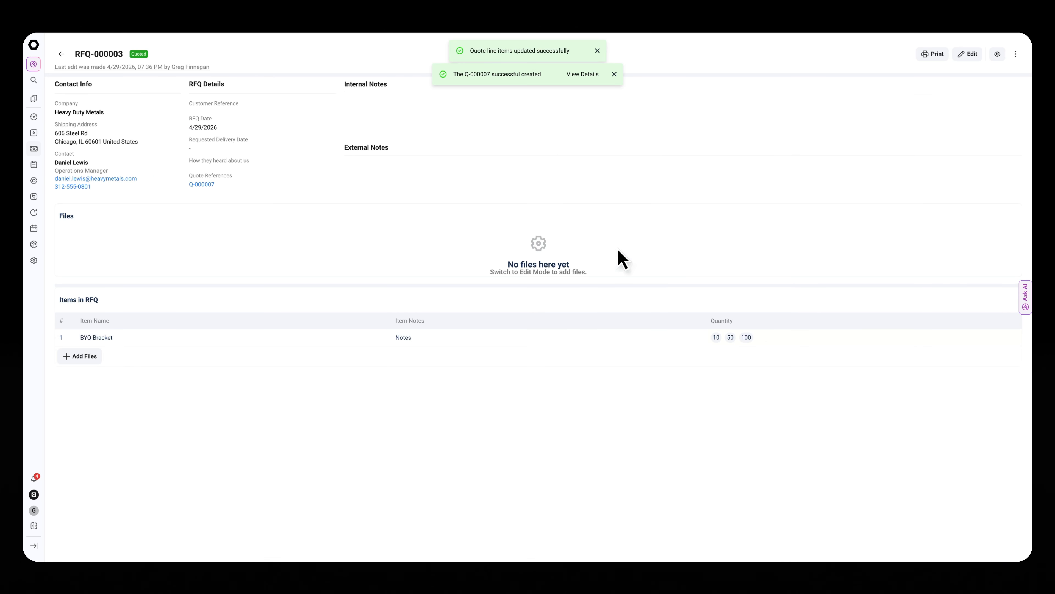
{"action": "left_click", "coordinate": [590, 73]}
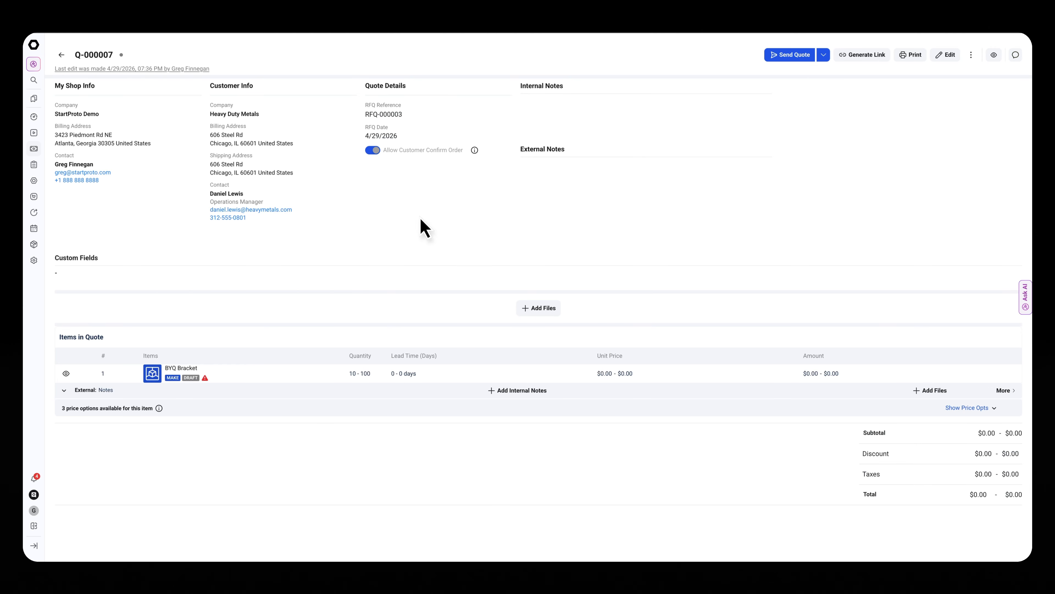
Return to the quotes list and start a new quote with Machine Dynamics as the customer company.
{"action": "left_click", "coordinate": [61, 54]}
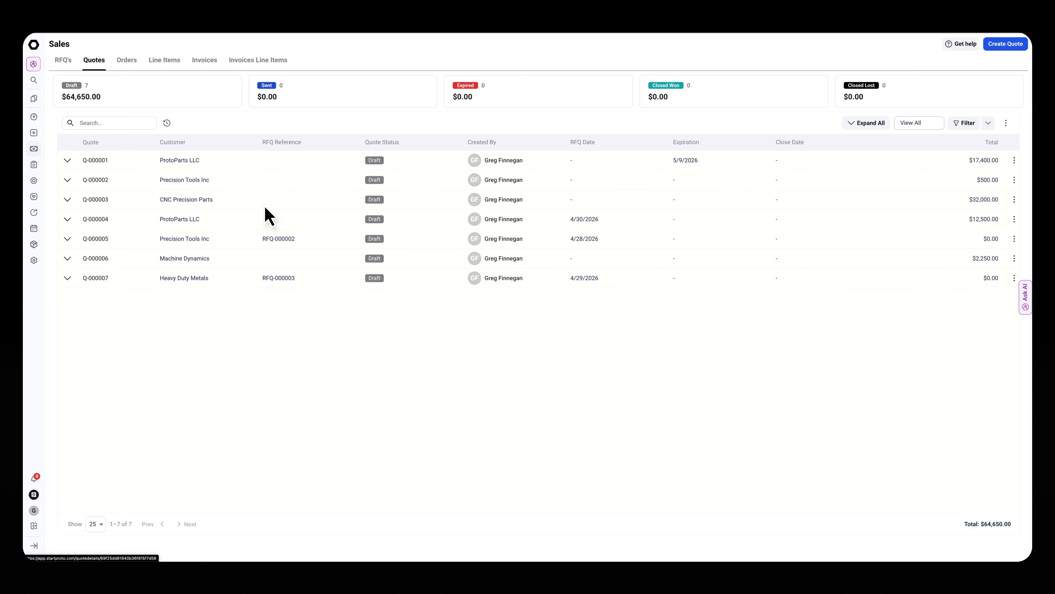
{"action": "left_click", "coordinate": [1003, 45]}
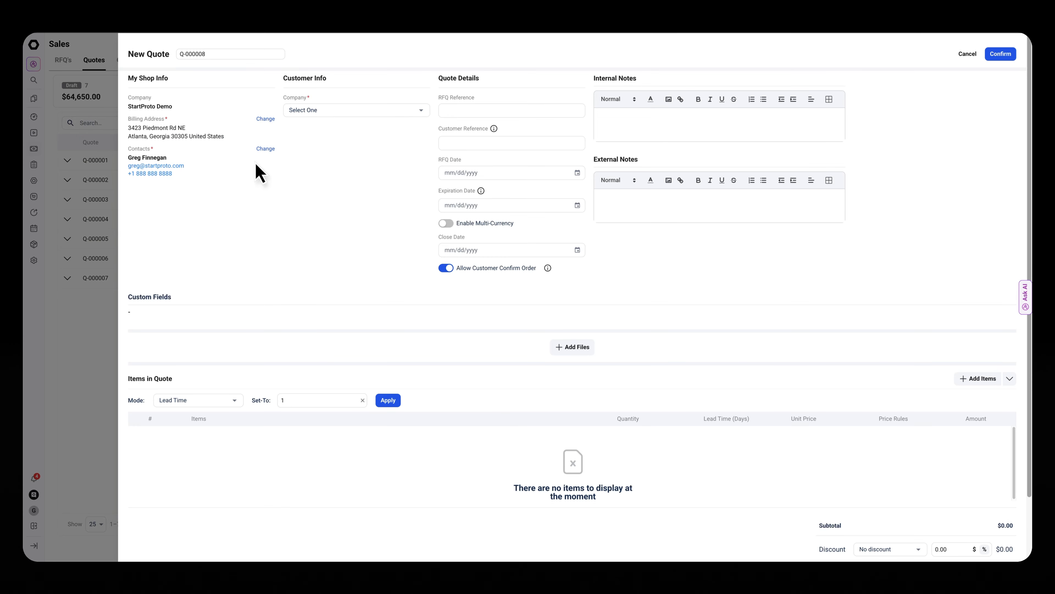
{"action": "left_click", "coordinate": [315, 119]}
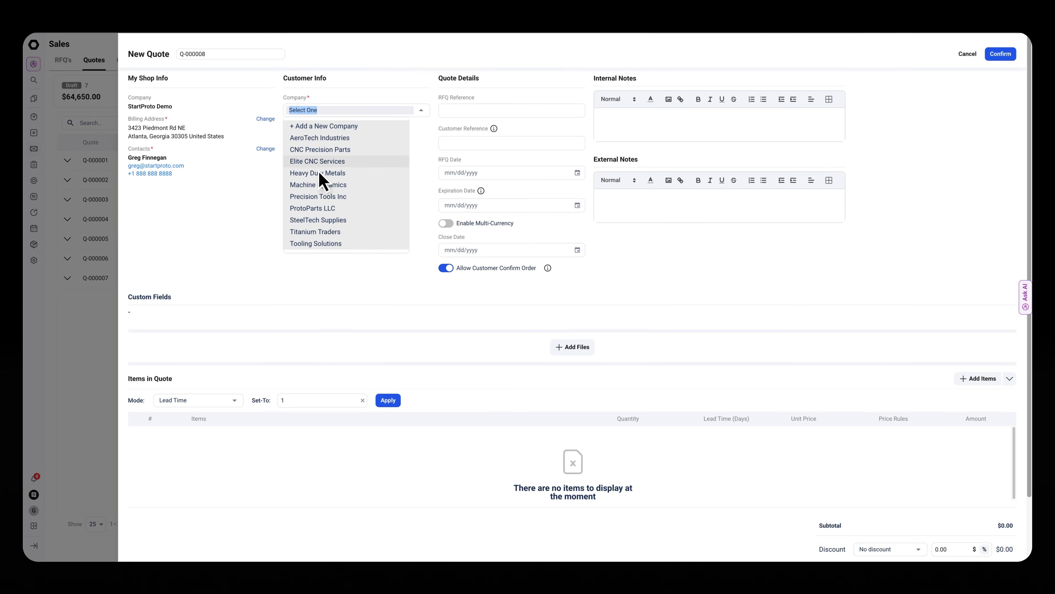
{"action": "left_click", "coordinate": [319, 192]}
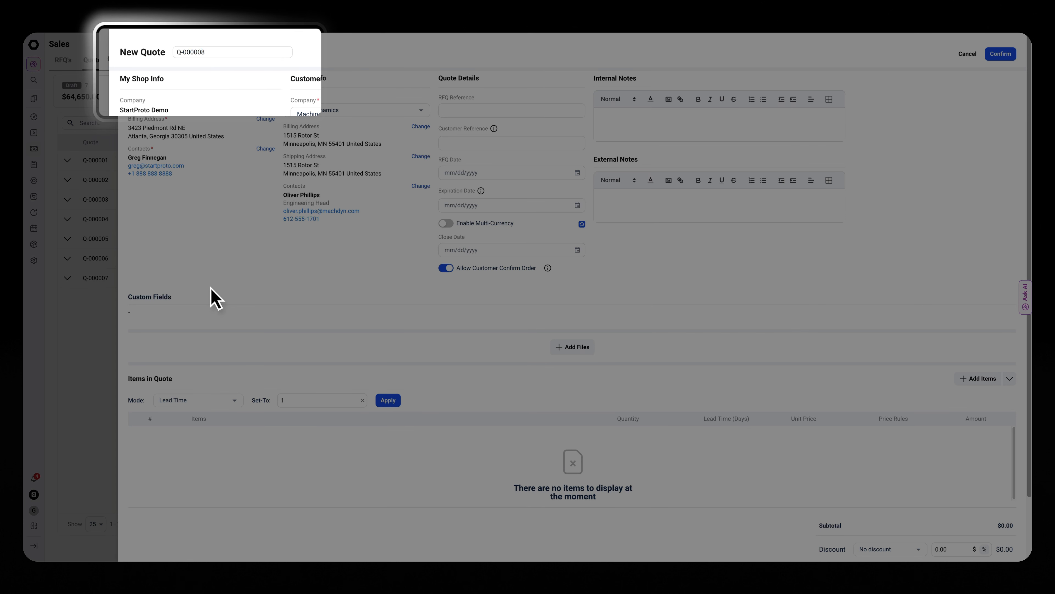
{"action": "left_click_drag", "start_coordinate": [128, 297], "coordinate": [142, 308]}
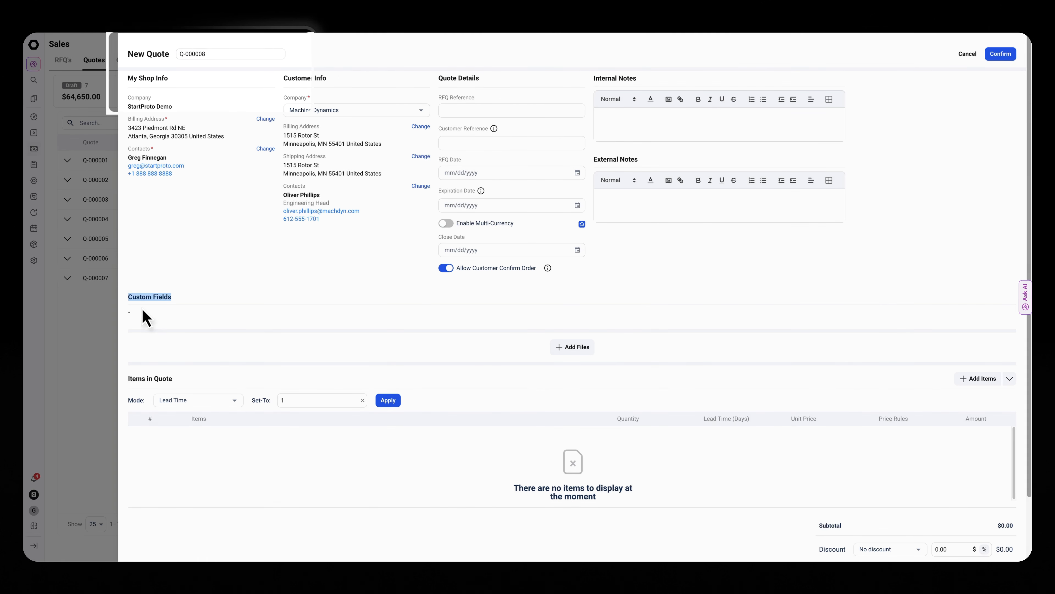
{"action": "left_click", "coordinate": [173, 320]}
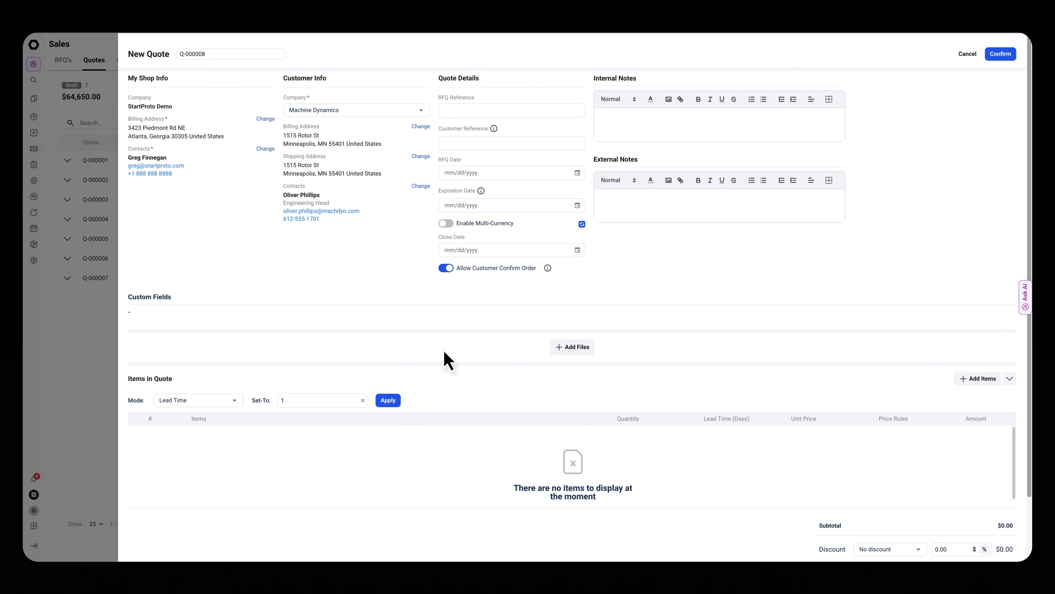
Add the make item Coupling Sleeve to the quote from the product list, with buy items filtered out.
{"action": "scroll", "coordinate": [591, 366], "scroll_direction": "down", "scroll_amount": 2}
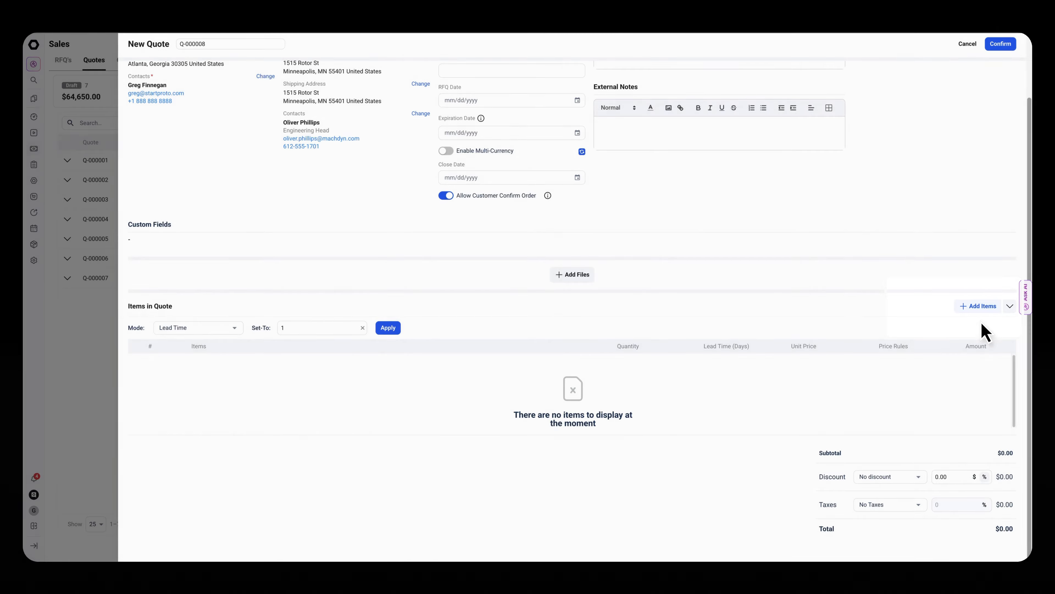
{"action": "left_click", "coordinate": [977, 306]}
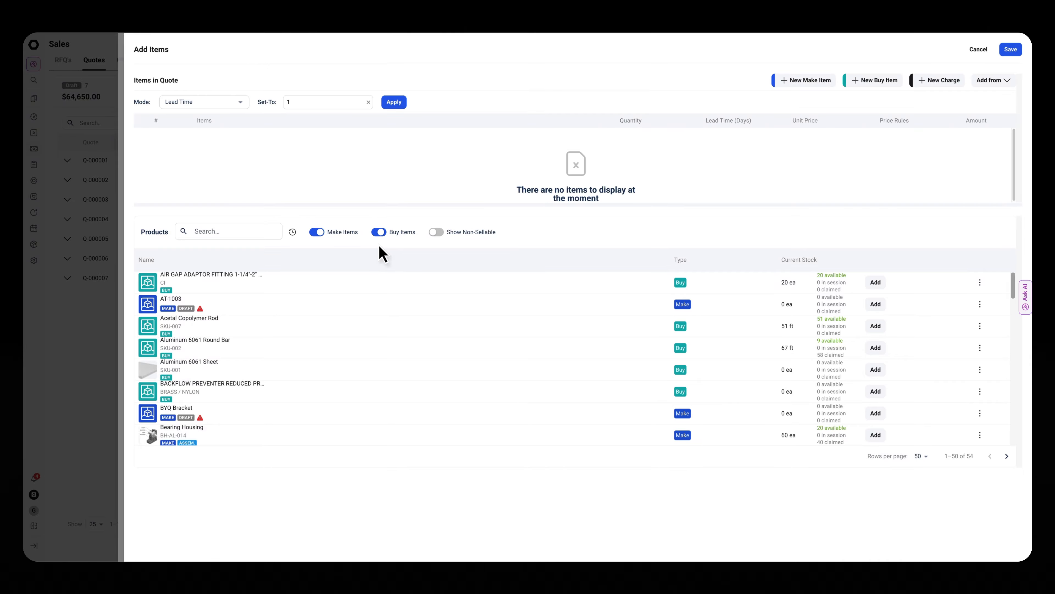
{"action": "left_click", "coordinate": [379, 232]}
{"action": "scroll", "coordinate": [417, 362], "scroll_direction": "down", "scroll_amount": 2}
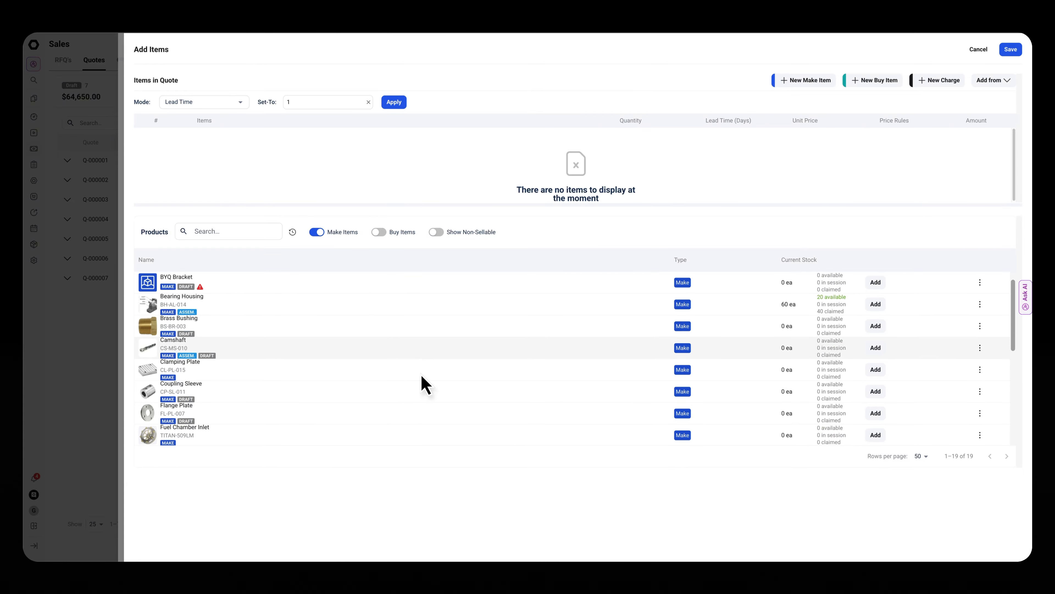
{"action": "left_click", "coordinate": [875, 392]}
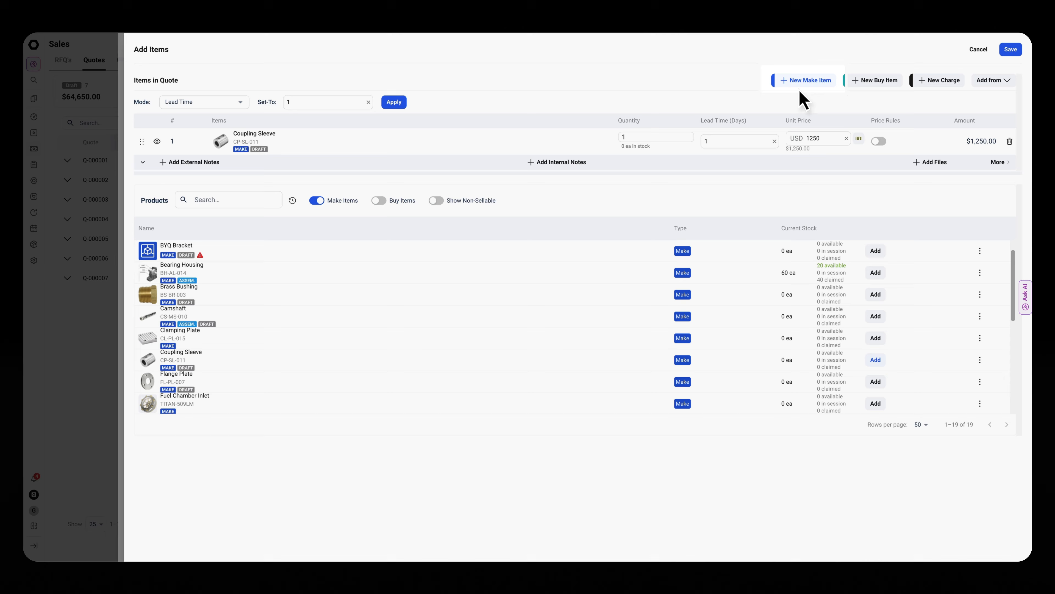
Create a new make item named J-1348 GAG SUPPORT v2 for the quote.
{"action": "left_click", "coordinate": [802, 81]}
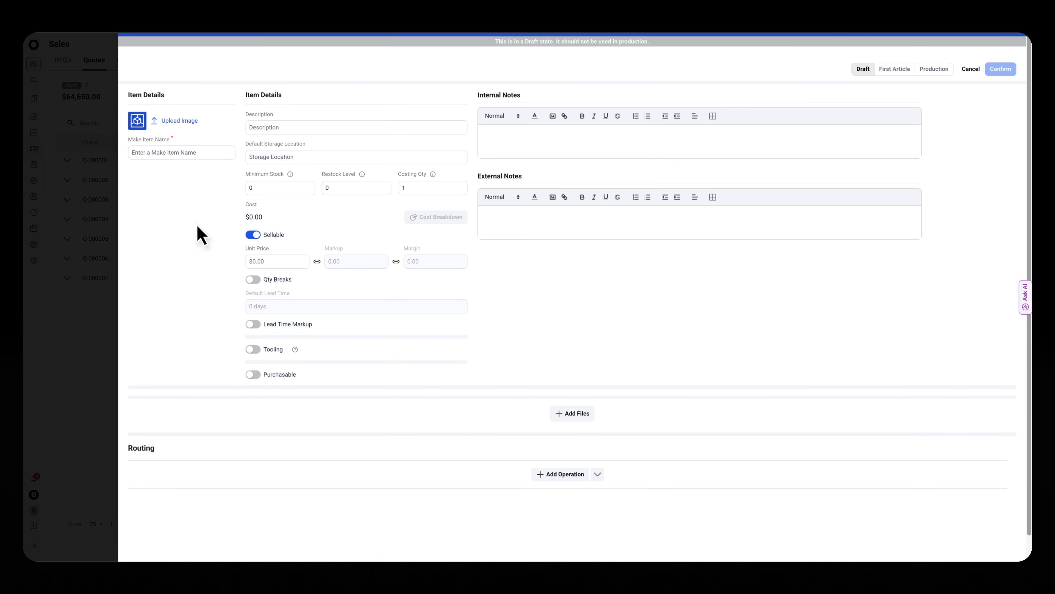
{"action": "left_click", "coordinate": [189, 158]}
{"action": "left_click", "coordinate": [191, 170]}
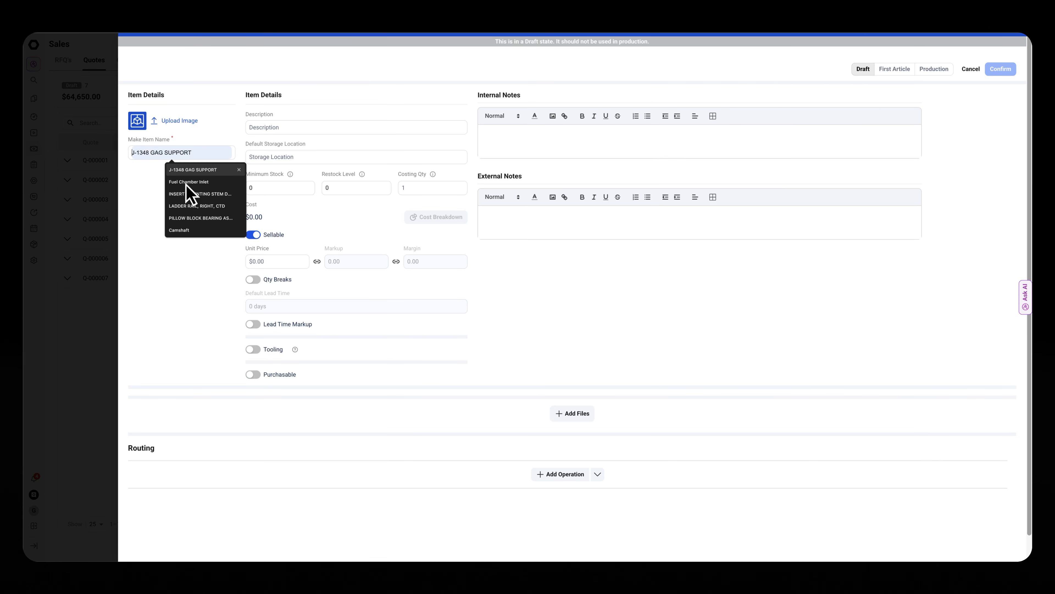
{"action": "type", "text": "v2"}
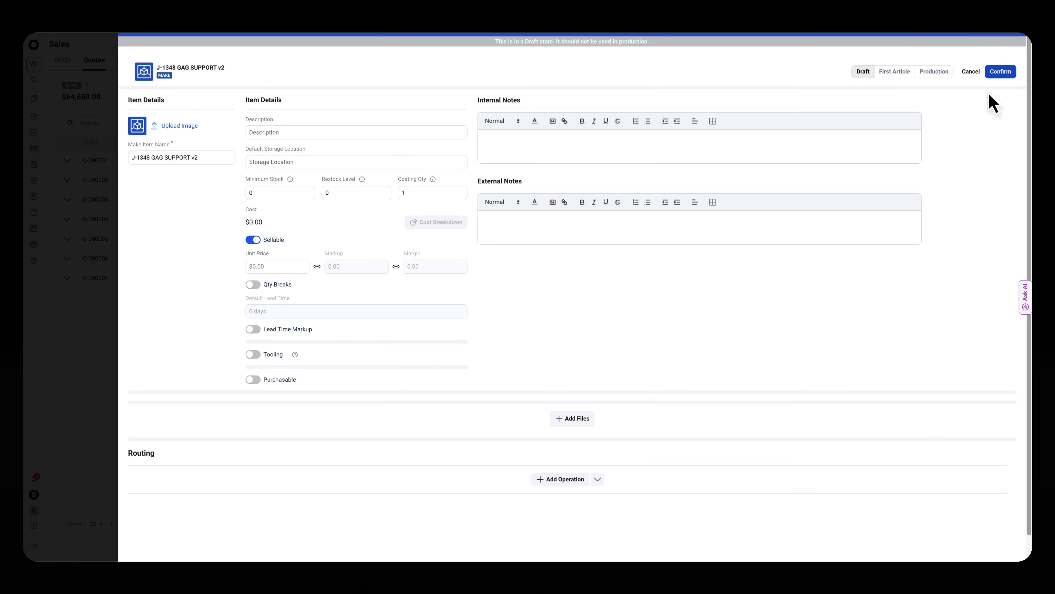
{"action": "left_click", "coordinate": [999, 72]}
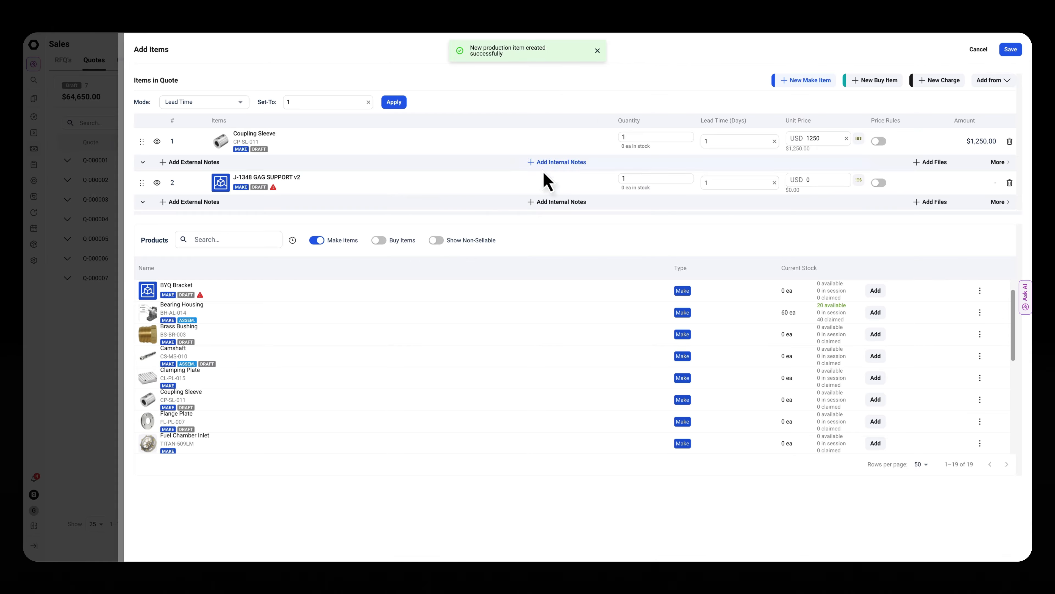
Start another new make item and name it Fuel Chamber Inlet v2.
{"action": "left_click", "coordinate": [791, 85]}
{"action": "left_click", "coordinate": [201, 154]}
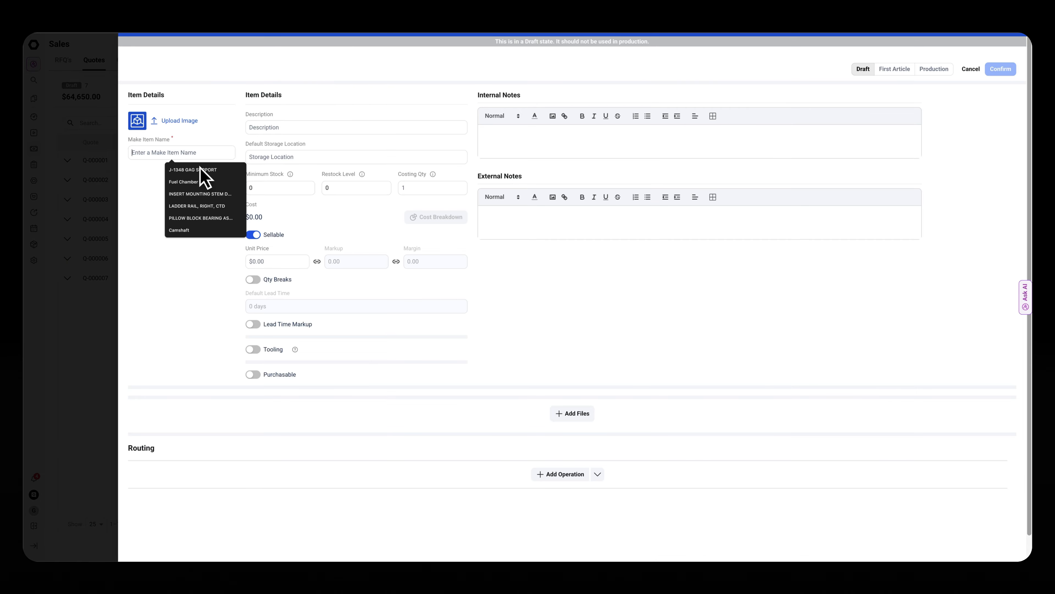
{"action": "left_click", "coordinate": [201, 195]}
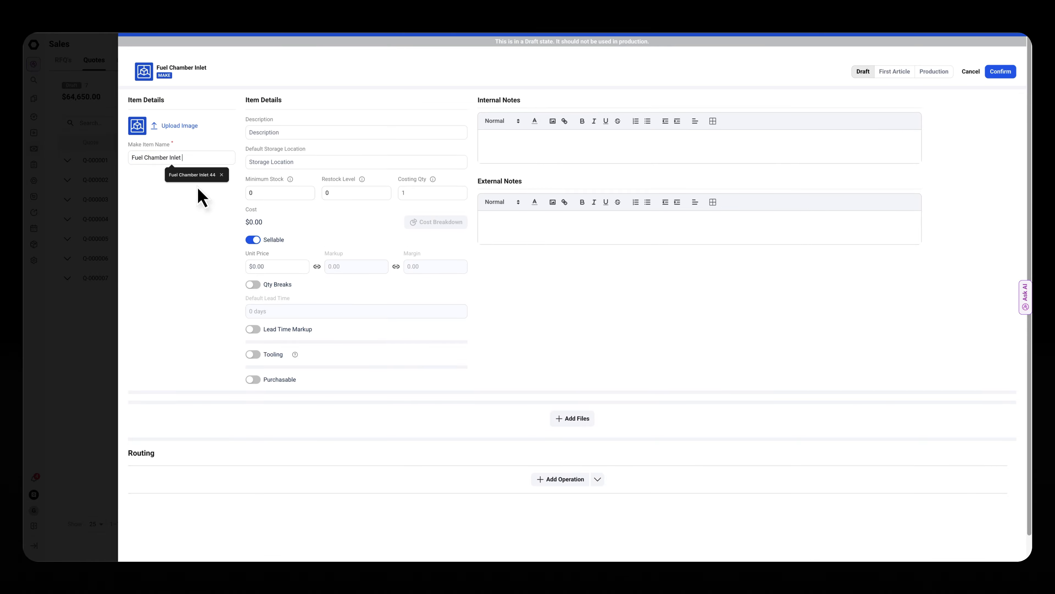
{"action": "type", "text": "v2"}
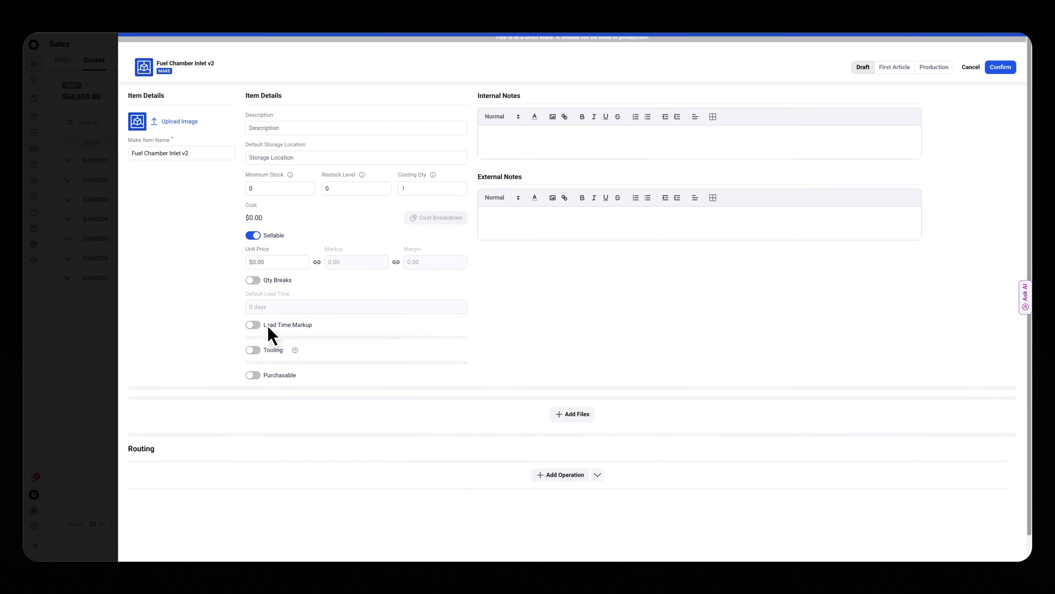
{"action": "scroll", "coordinate": [457, 416], "scroll_direction": "down", "scroll_amount": 1}
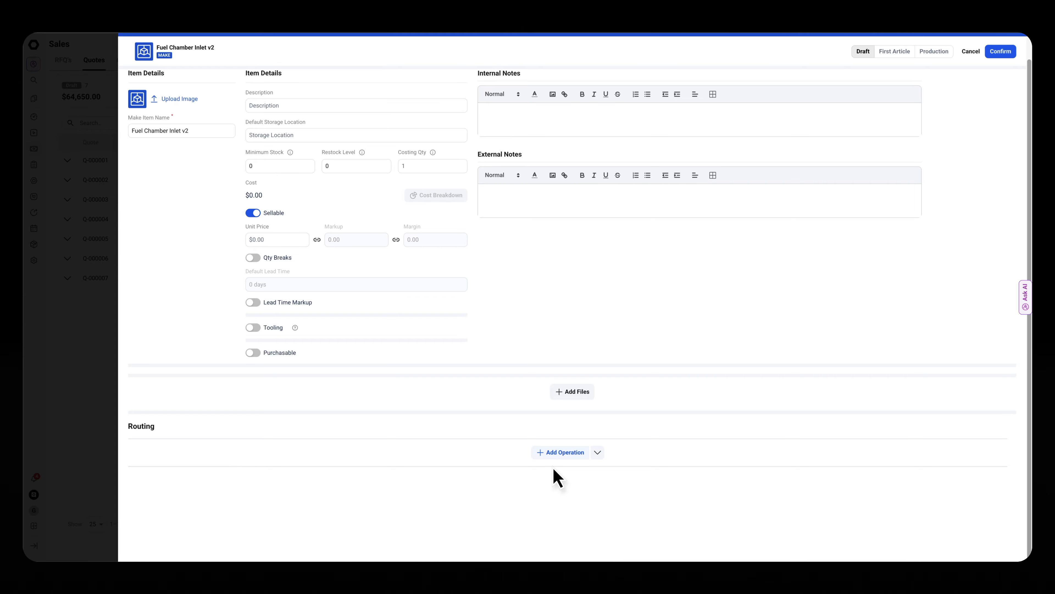
{"action": "left_click", "coordinate": [561, 451]}
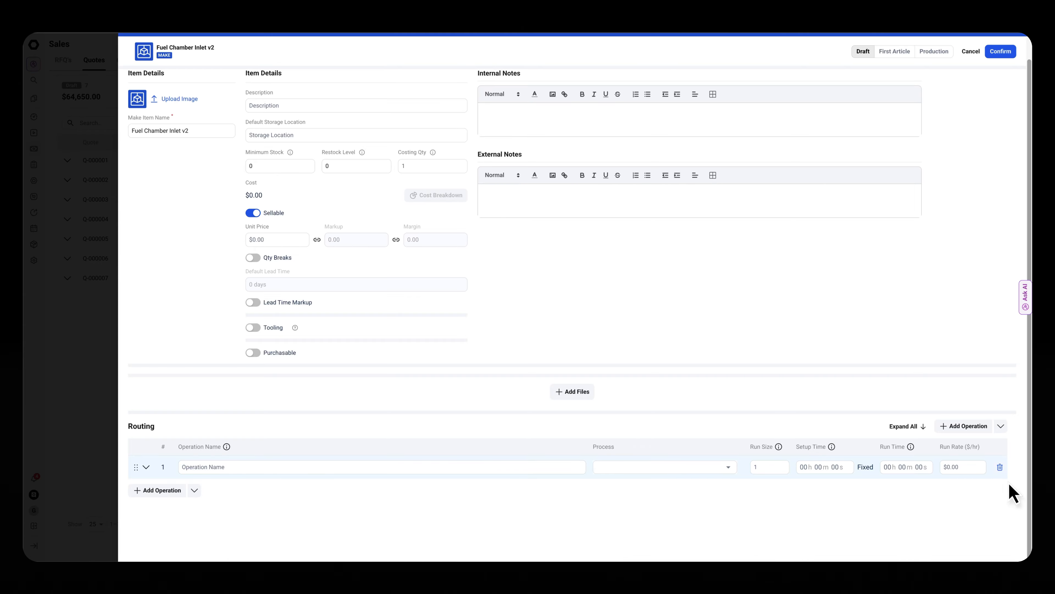
{"action": "left_click", "coordinate": [1000, 466]}
Clone the Saw Cut, Lathe Op 1 and Mill operations from Handguard Barrel Nut into the item's routing.
{"action": "left_click", "coordinate": [597, 452]}
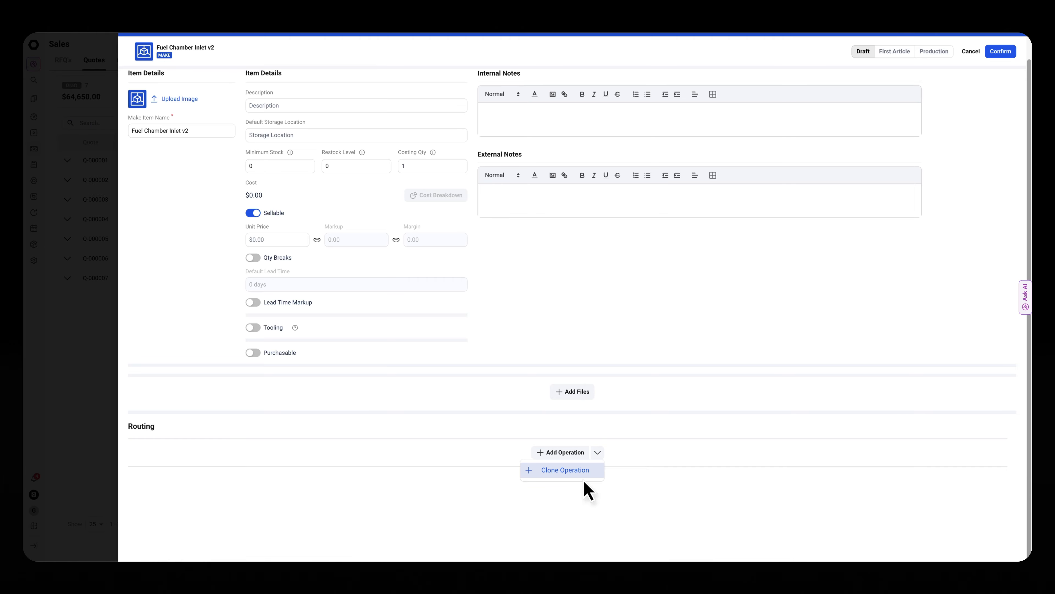
{"action": "left_click", "coordinate": [581, 470]}
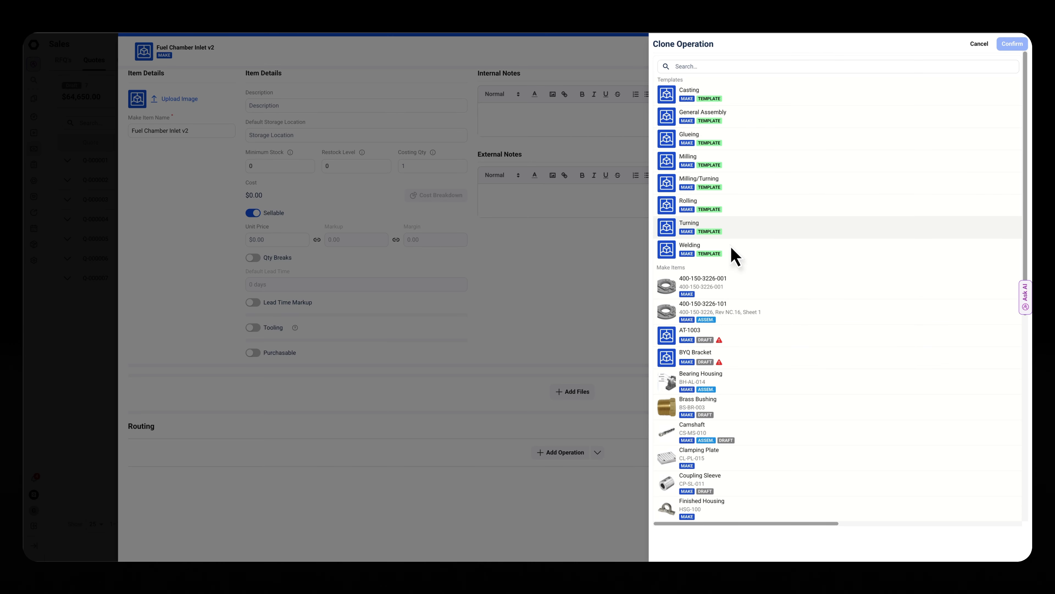
{"action": "scroll", "coordinate": [756, 320], "scroll_direction": "down", "scroll_amount": 5}
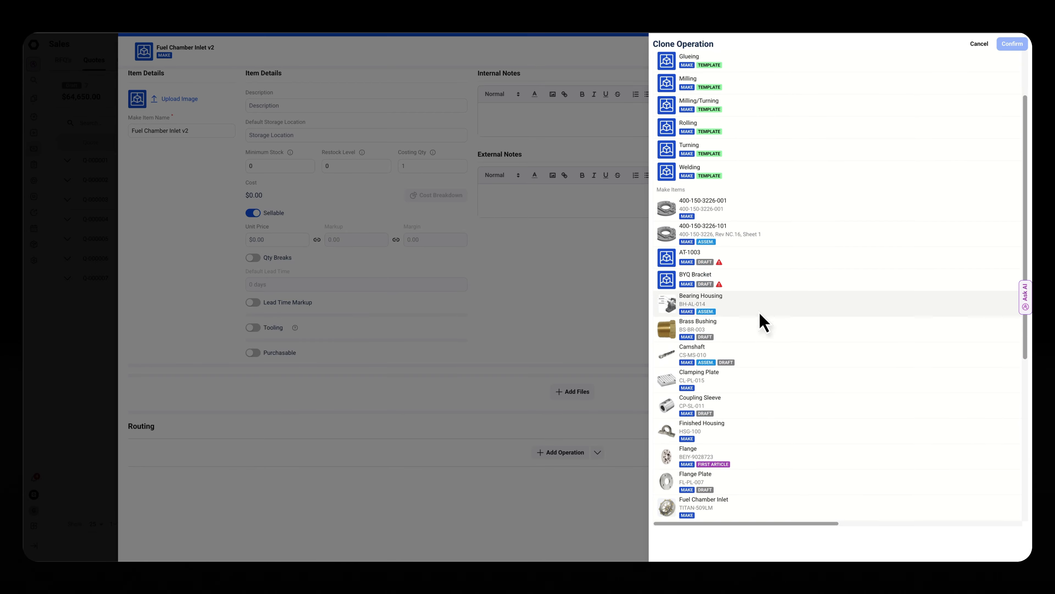
{"action": "scroll", "coordinate": [749, 370], "scroll_direction": "down", "scroll_amount": 3}
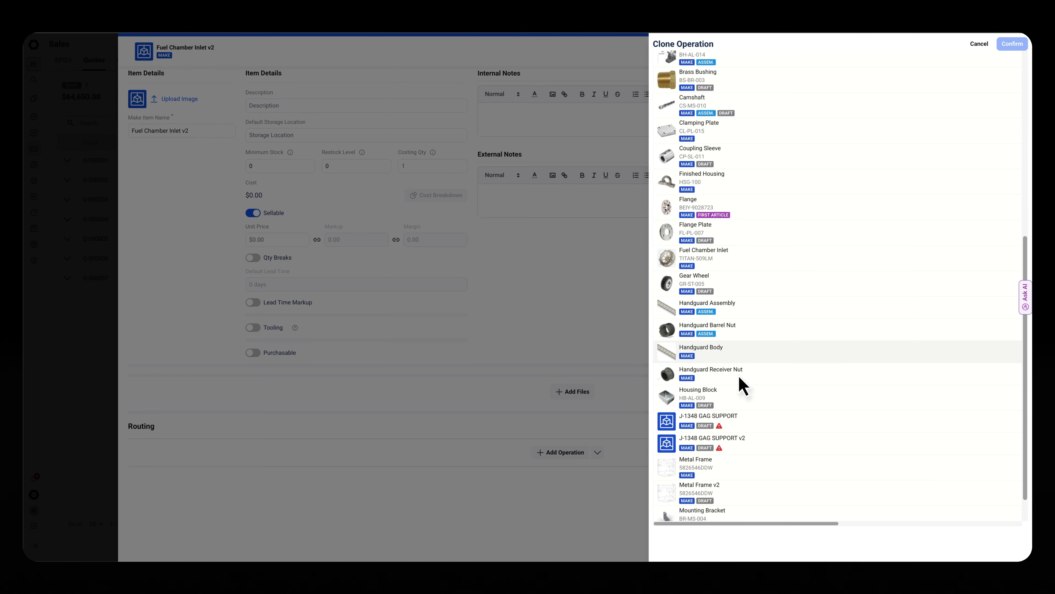
{"action": "left_click", "coordinate": [729, 334]}
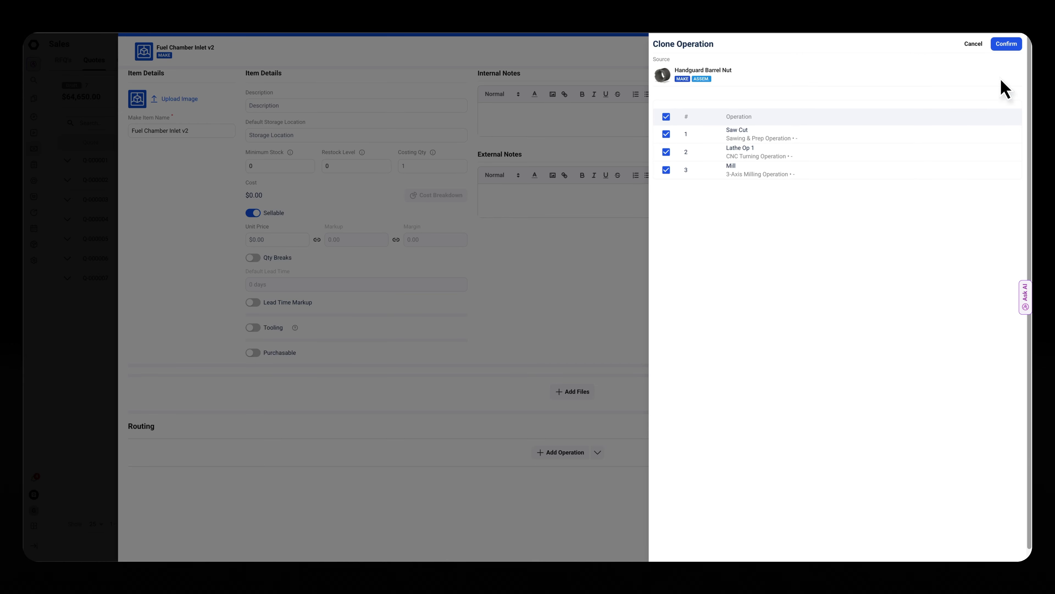
{"action": "left_click", "coordinate": [1005, 44]}
Set the setup time of the Saw Cut, Lathe Op 1 and Mill operations to 40 minutes each.
{"action": "scroll", "coordinate": [519, 429], "scroll_direction": "down", "scroll_amount": 1}
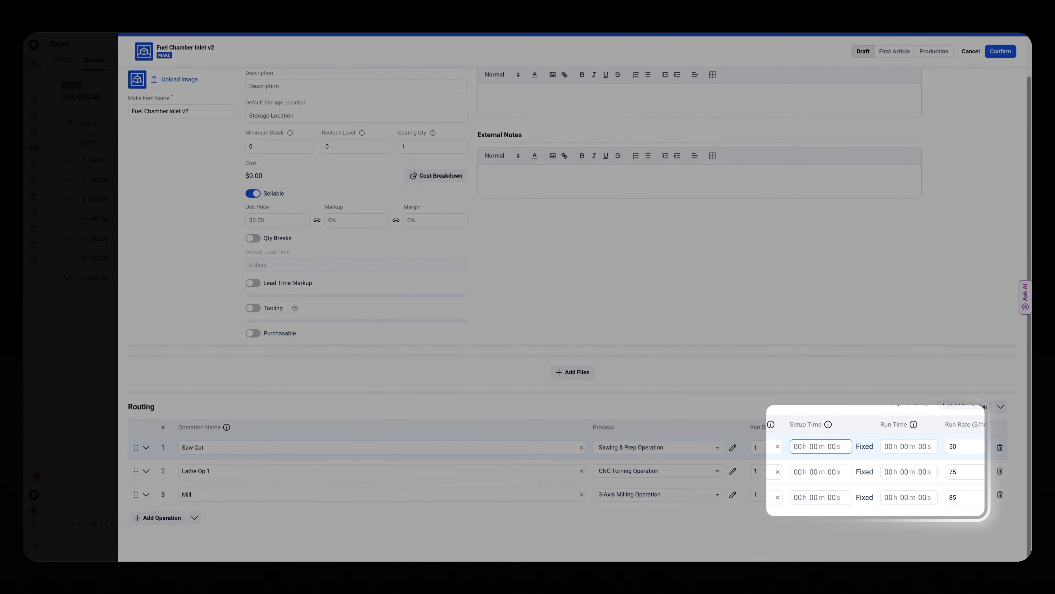
{"action": "type", "text": "40"}
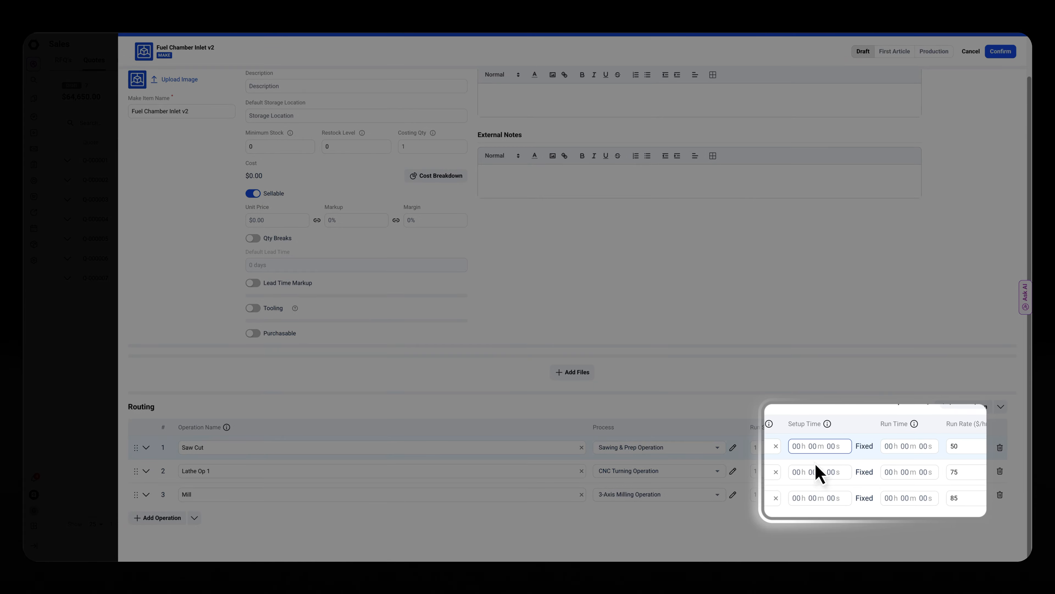
{"action": "left_click", "coordinate": [813, 472]}
{"action": "type", "text": "40"}
{"action": "left_click", "coordinate": [814, 497]}
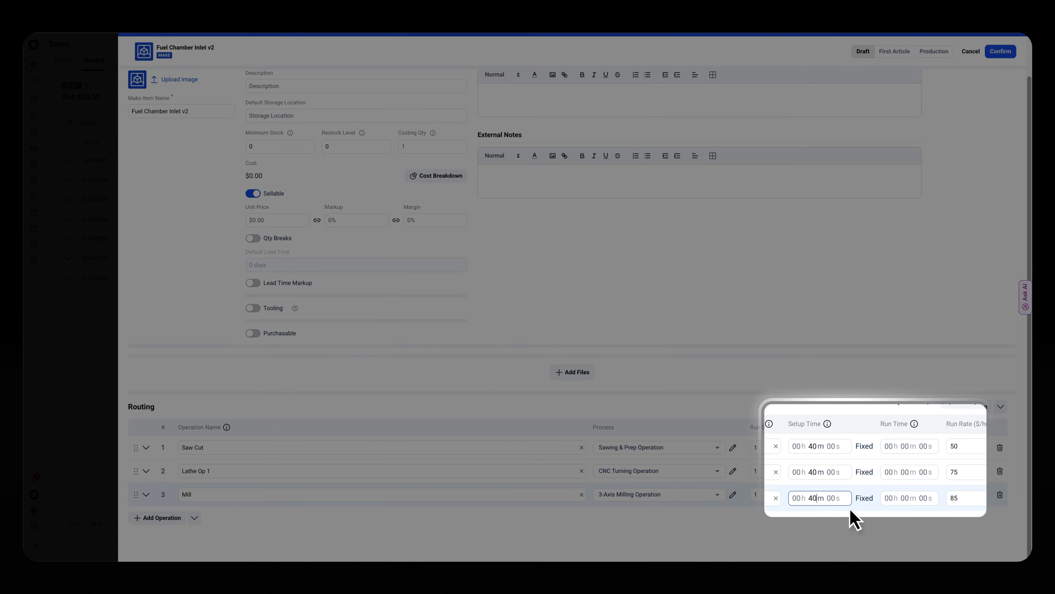
{"action": "type", "text": "40"}
Set the run time of the Saw Cut, Lathe Op 1 and Mill operations to 15 minutes each.
{"action": "left_click", "coordinate": [912, 447]}
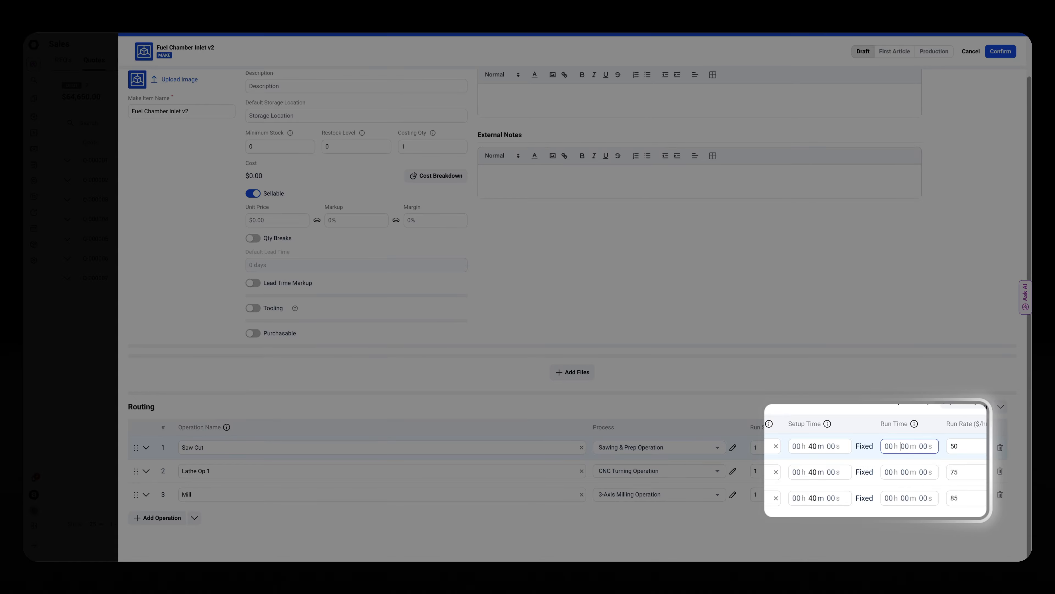
{"action": "type", "text": "15"}
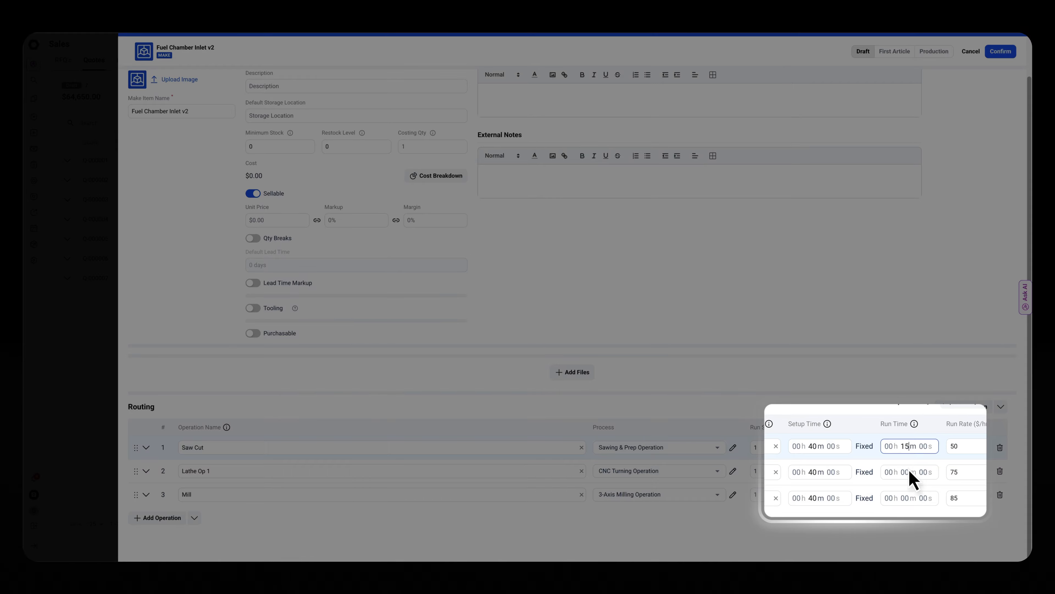
{"action": "left_click", "coordinate": [910, 471]}
{"action": "type", "text": "15m 00s"}
{"action": "left_click", "coordinate": [909, 496]}
{"action": "type", "text": "15"}
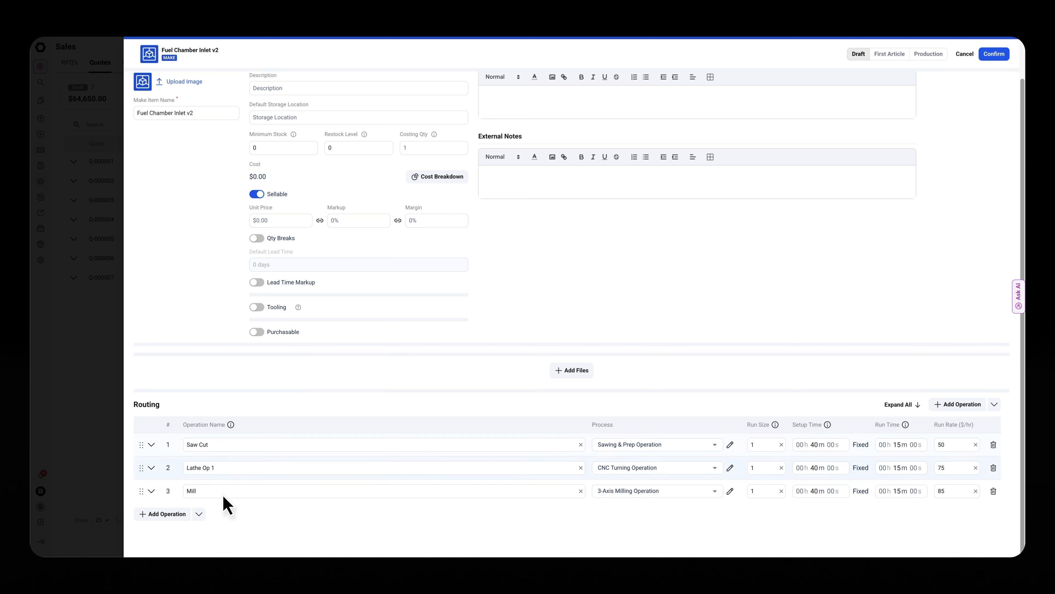
Add a fourth routing operation named QC and assign it the Quality Control Operation process.
{"action": "left_click", "coordinate": [166, 537]}
{"action": "left_click", "coordinate": [200, 495]}
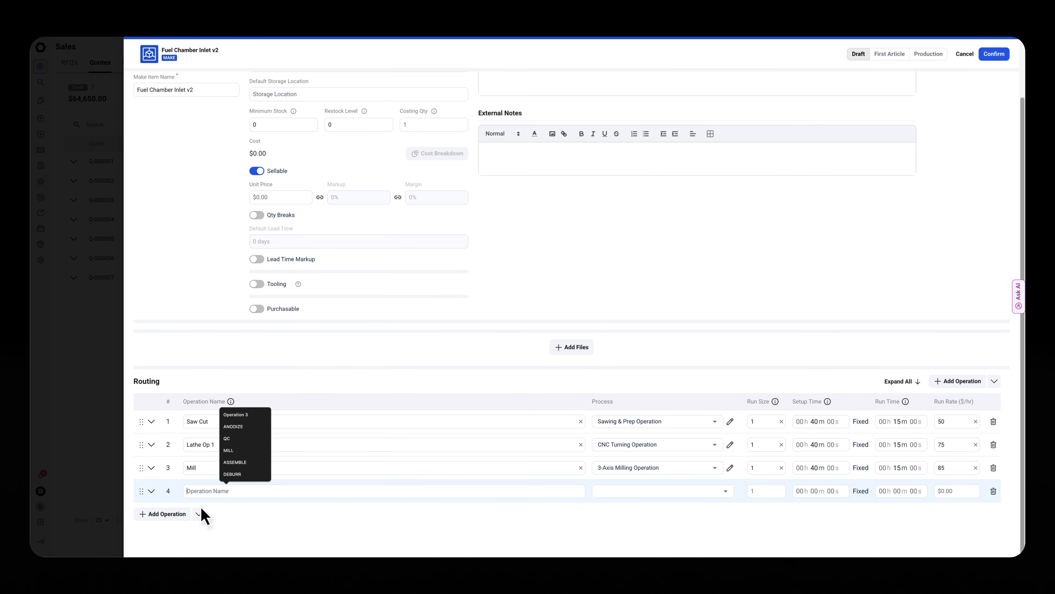
{"action": "left_click", "coordinate": [235, 441]}
{"action": "left_click", "coordinate": [604, 495]}
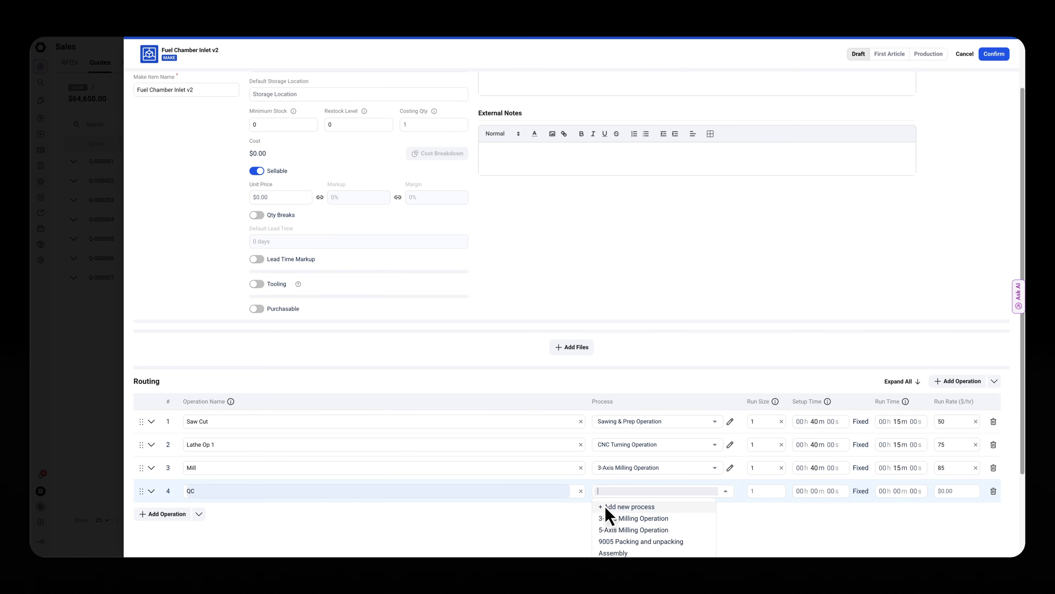
{"action": "type", "text": "q"}
{"action": "left_click", "coordinate": [626, 476]}
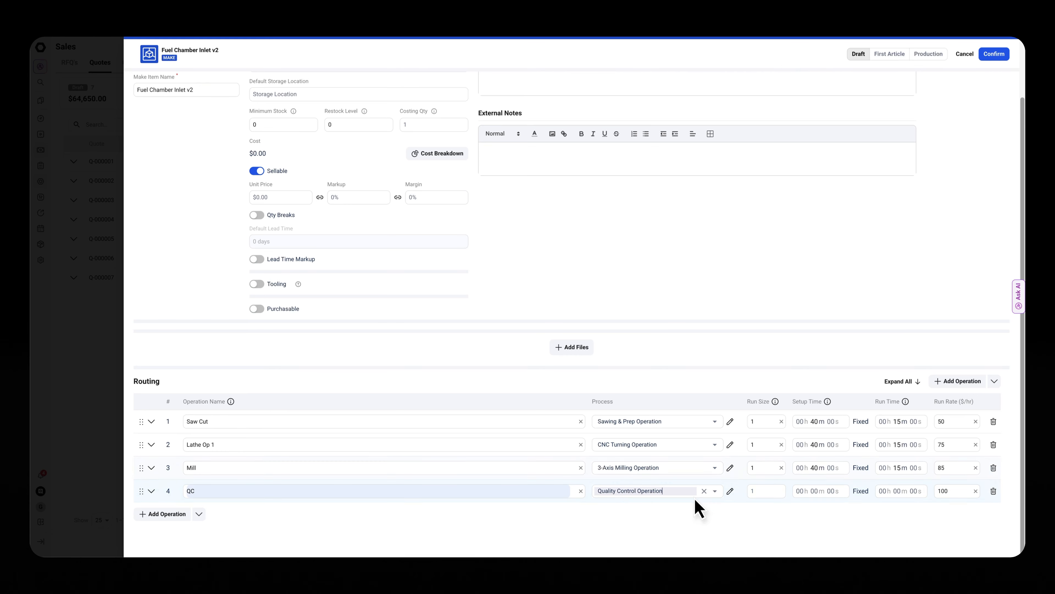
Set the QC operation's setup time to 40 minutes and its run time to 15 minutes.
{"action": "double_click", "coordinate": [948, 495]}
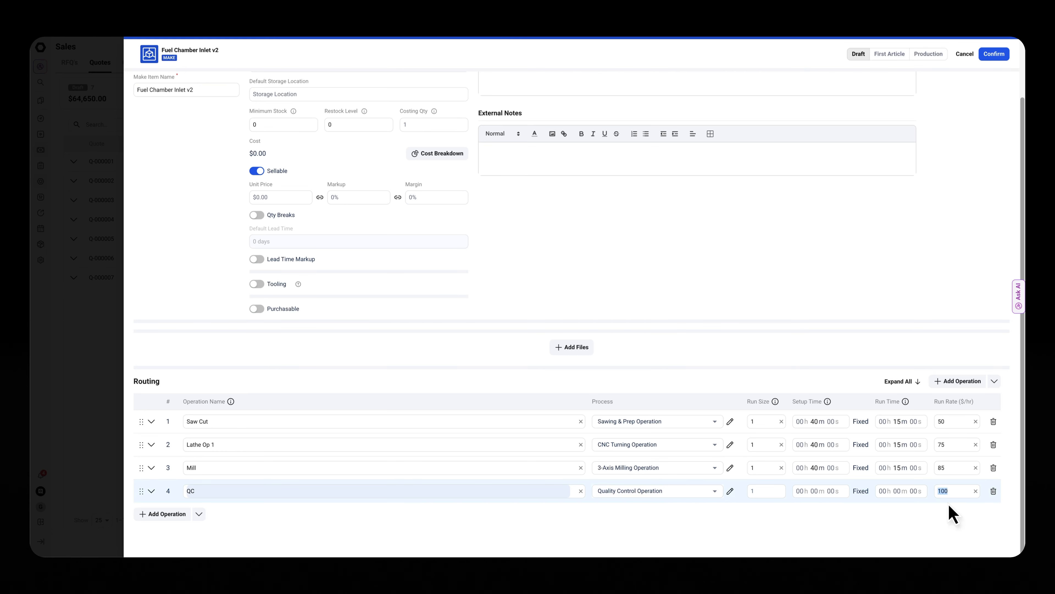
{"action": "left_click", "coordinate": [821, 495]}
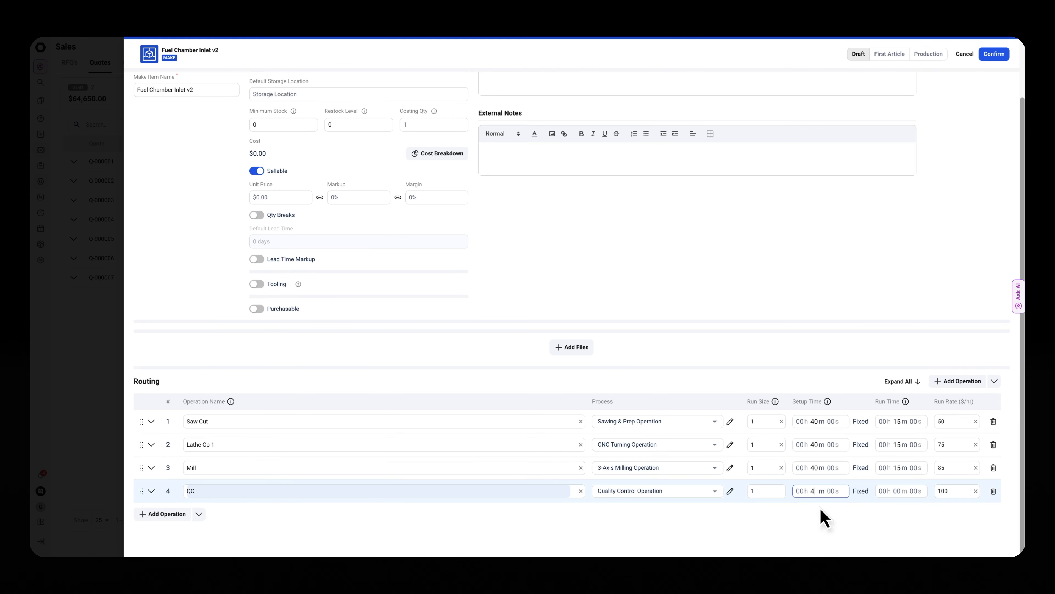
{"action": "left_click", "coordinate": [898, 495]}
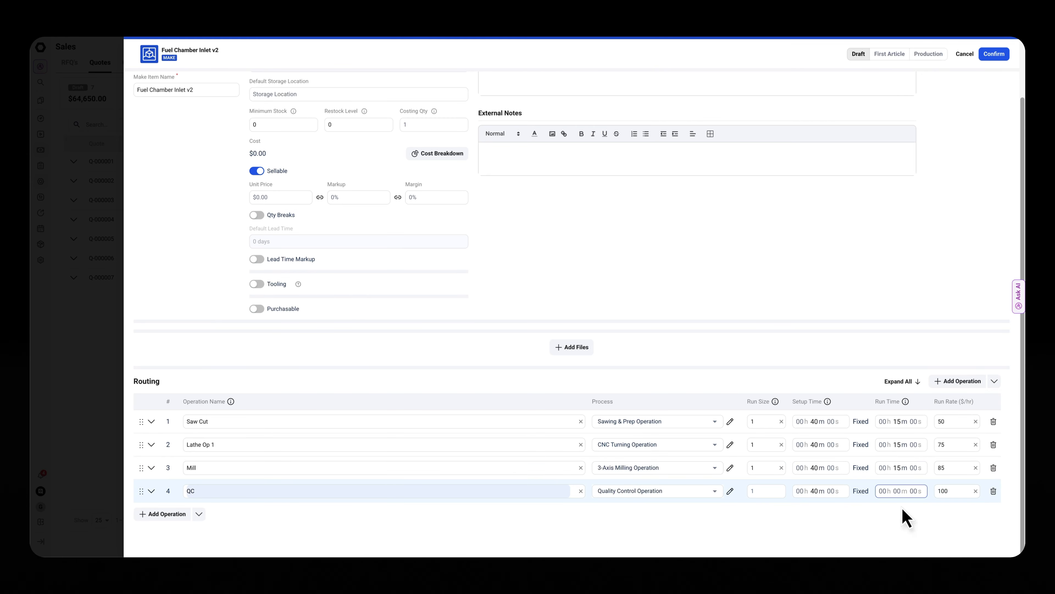
{"action": "left_click", "coordinate": [704, 340]}
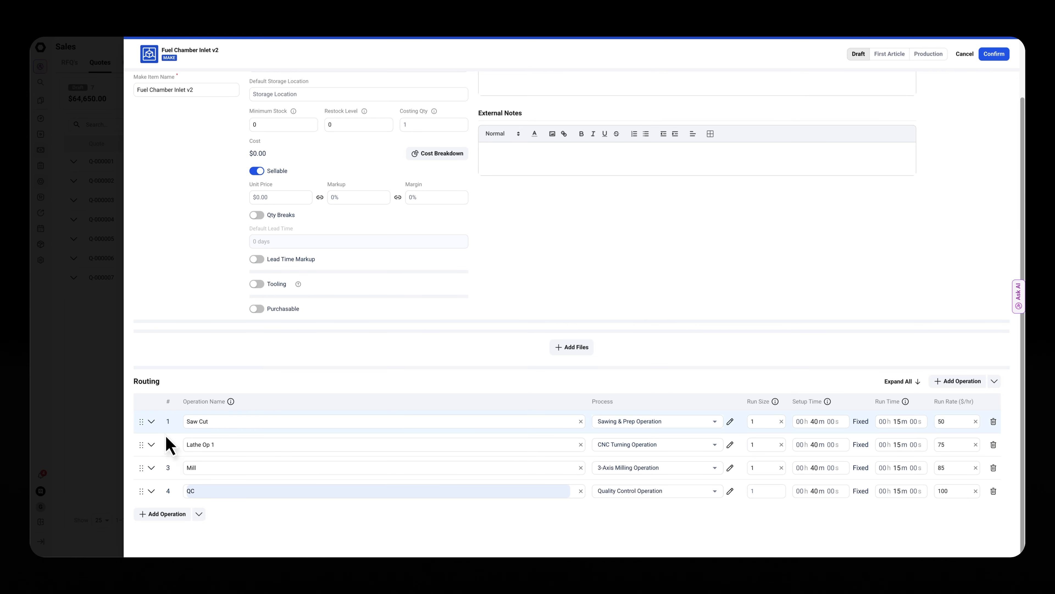
Check the Saw Cut operation's details, including its input material, and confirm the Fuel Chamber Inlet v2 make item.
{"action": "left_click", "coordinate": [151, 421]}
{"action": "scroll", "coordinate": [153, 443], "scroll_direction": "down", "scroll_amount": 5}
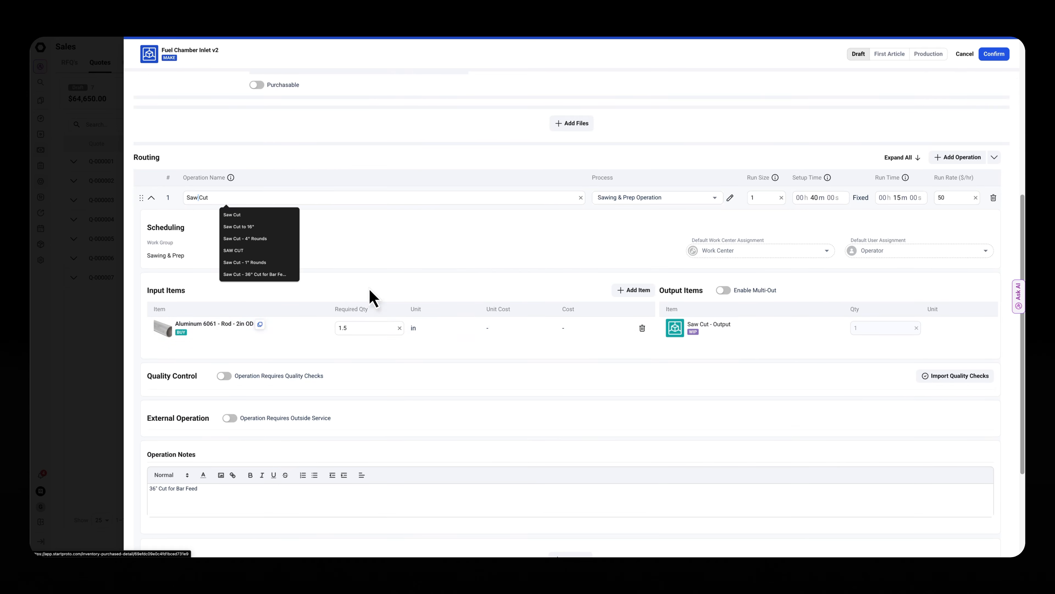
{"action": "left_click", "coordinate": [151, 198]}
{"action": "scroll", "coordinate": [305, 258], "scroll_direction": "up", "scroll_amount": 3}
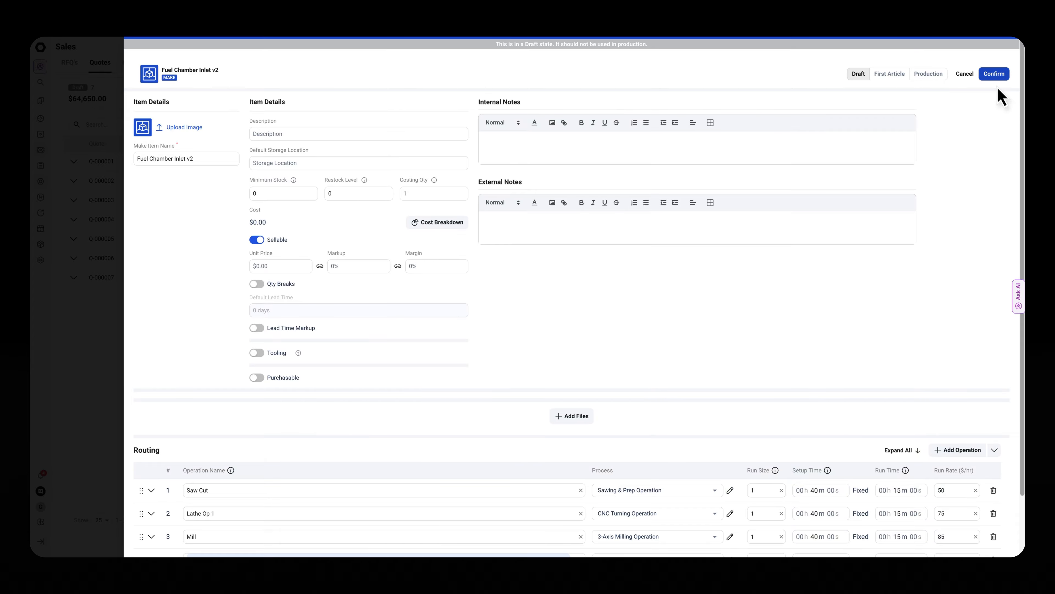
{"action": "left_click", "coordinate": [994, 74]}
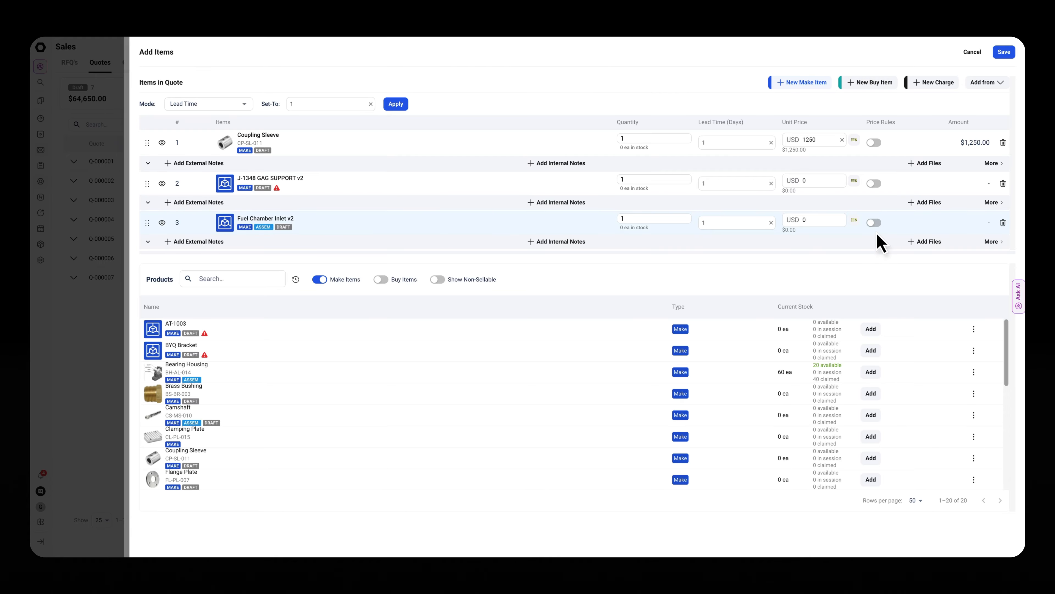
Enable price rules for Fuel Chamber Inlet v2 in the quote and open the cost breakdown from its price breaks.
{"action": "left_click", "coordinate": [874, 223]}
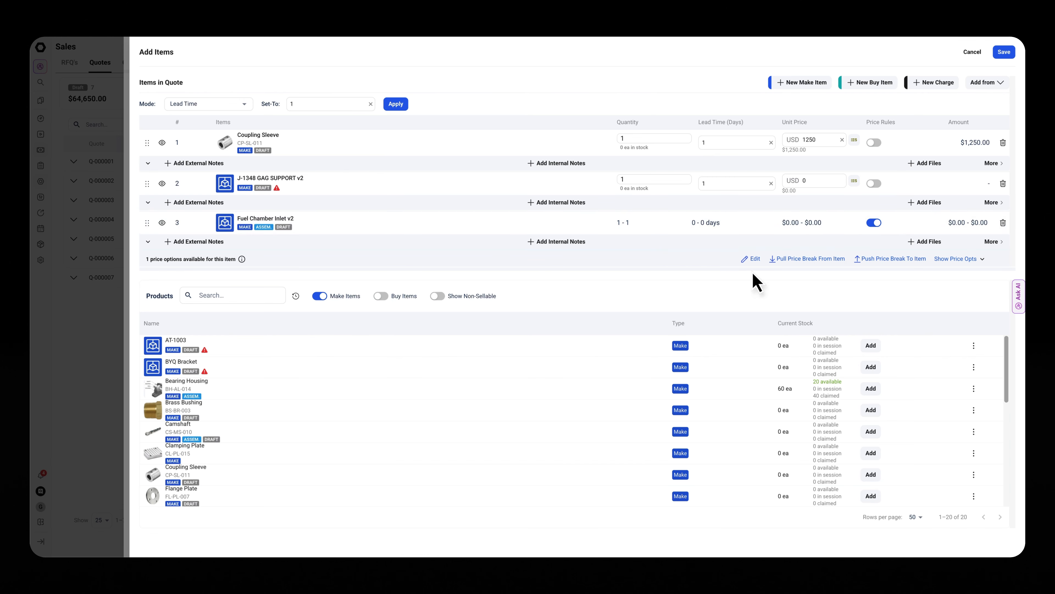
{"action": "left_click", "coordinate": [750, 258]}
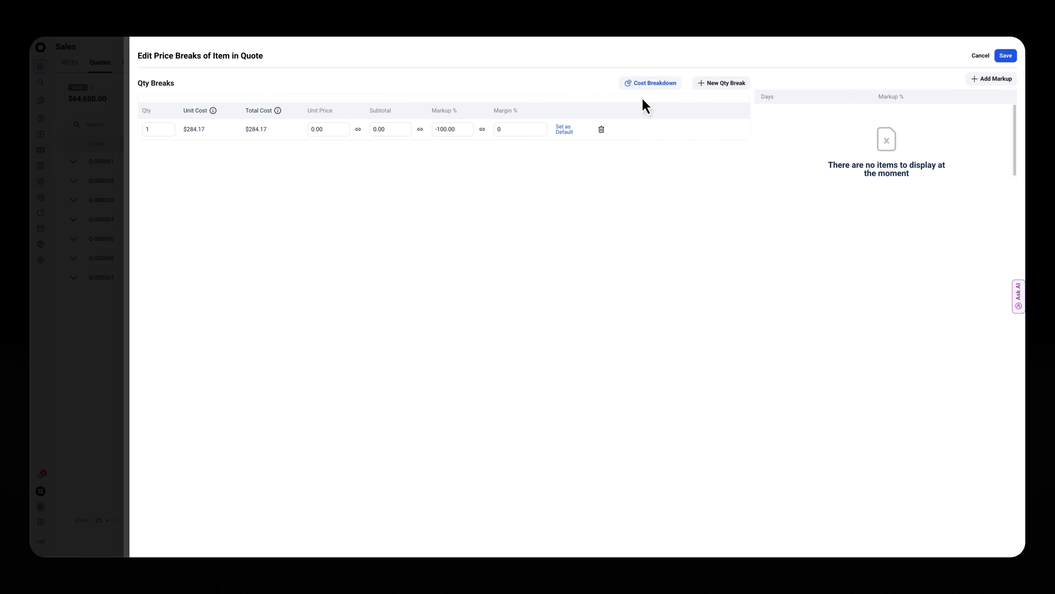
{"action": "left_click", "coordinate": [650, 85]}
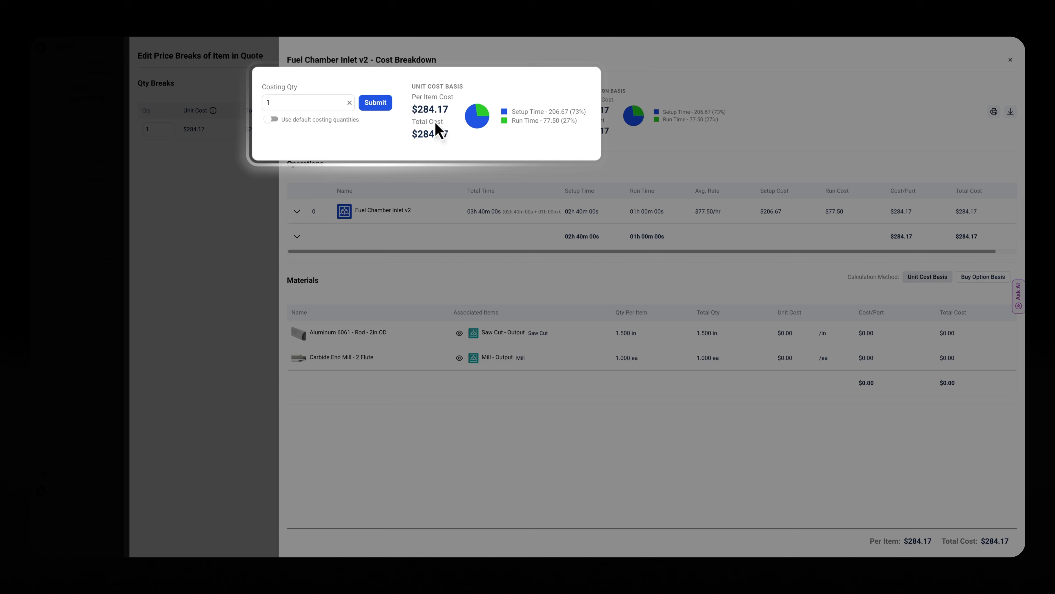
Examine the per-item cost, per-operation costs and material costs in the cost breakdown, and leave the price breaks unsaved.
{"action": "double_click", "coordinate": [433, 110]}
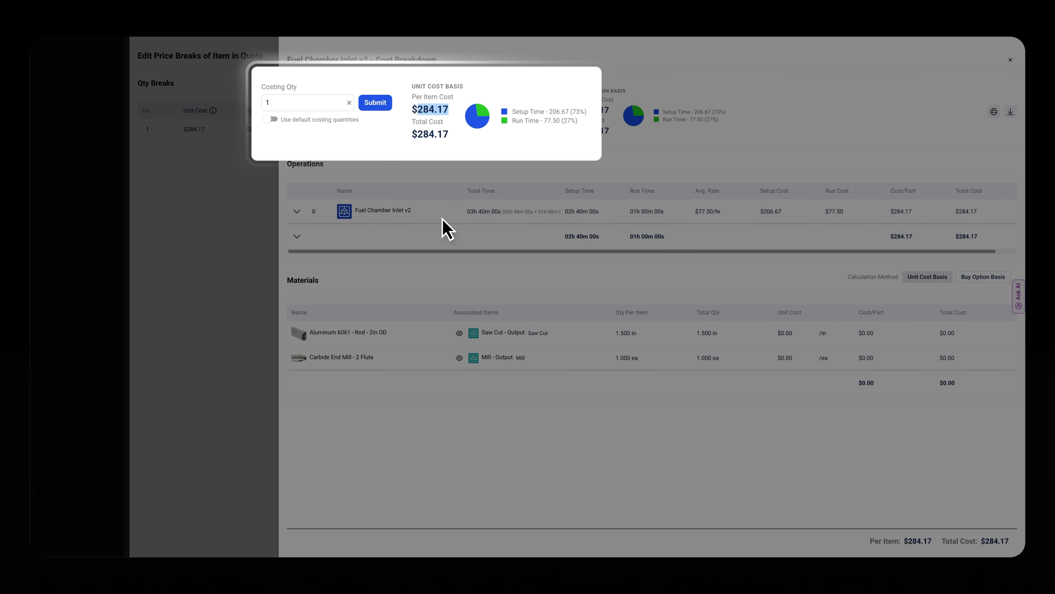
{"action": "left_click", "coordinate": [296, 211]}
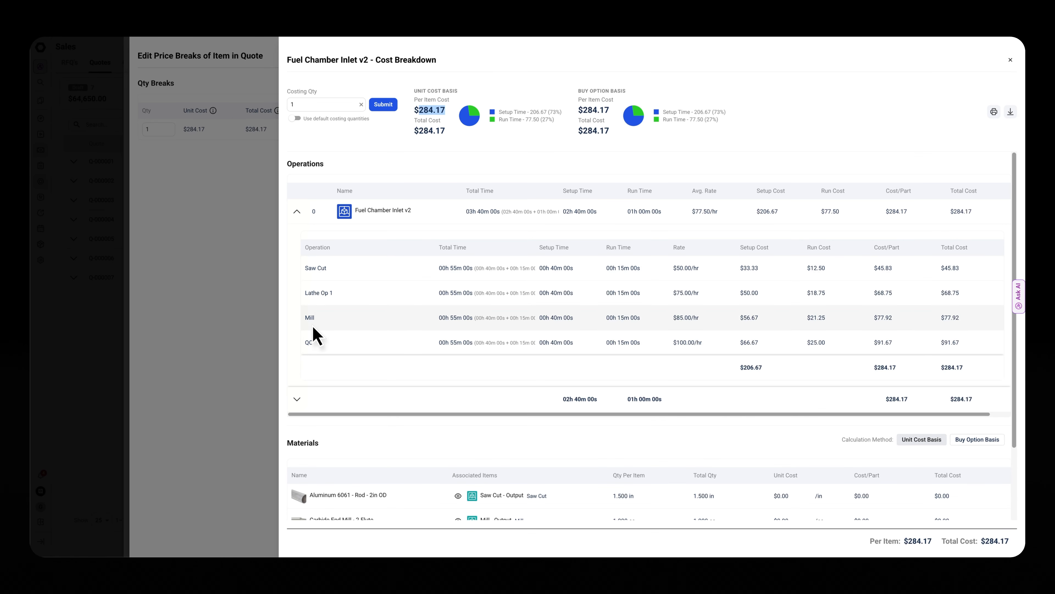
{"action": "scroll", "coordinate": [686, 386], "scroll_direction": "down", "scroll_amount": 1}
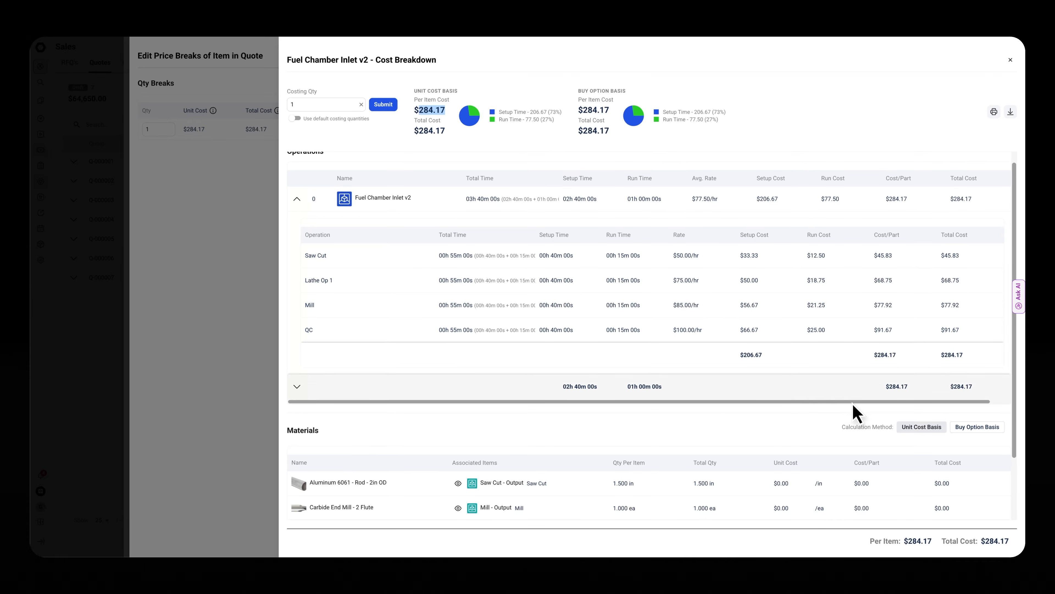
{"action": "double_click", "coordinate": [964, 396]}
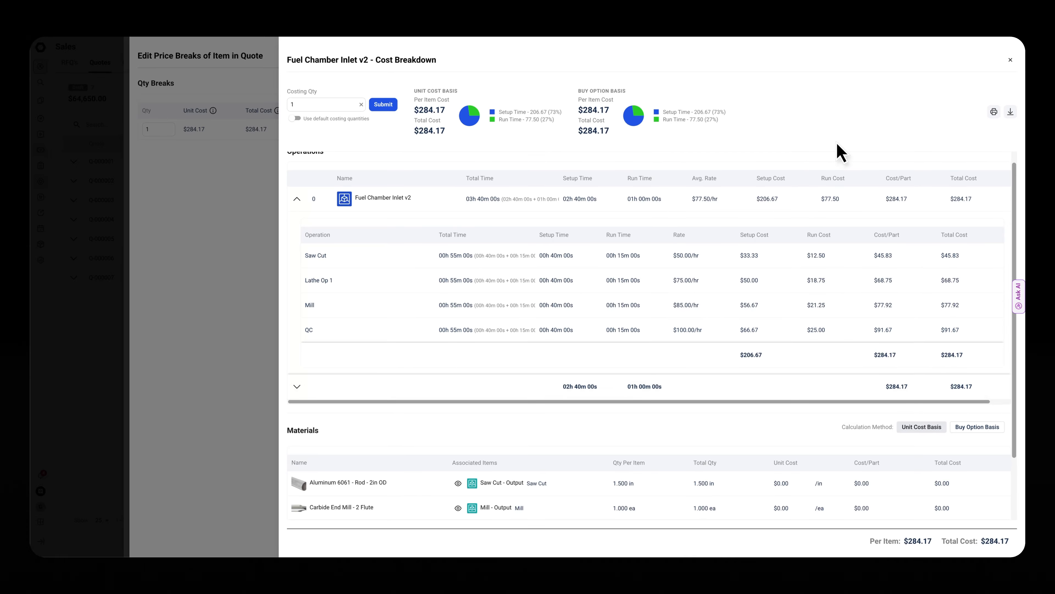
{"action": "scroll", "coordinate": [629, 406], "scroll_direction": "down", "scroll_amount": 2}
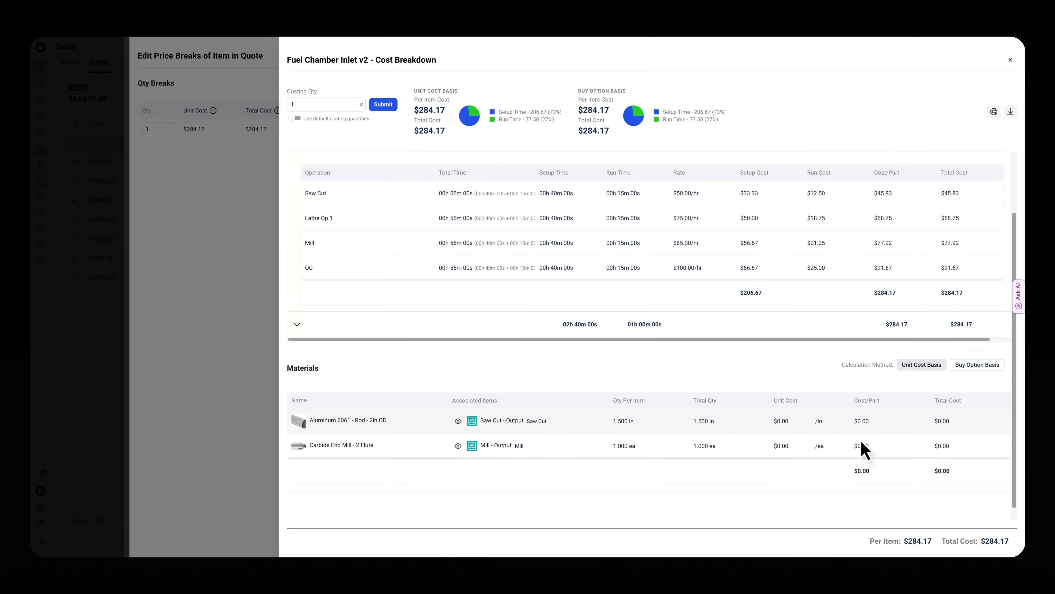
{"action": "scroll", "coordinate": [388, 432], "scroll_direction": "up", "scroll_amount": 3}
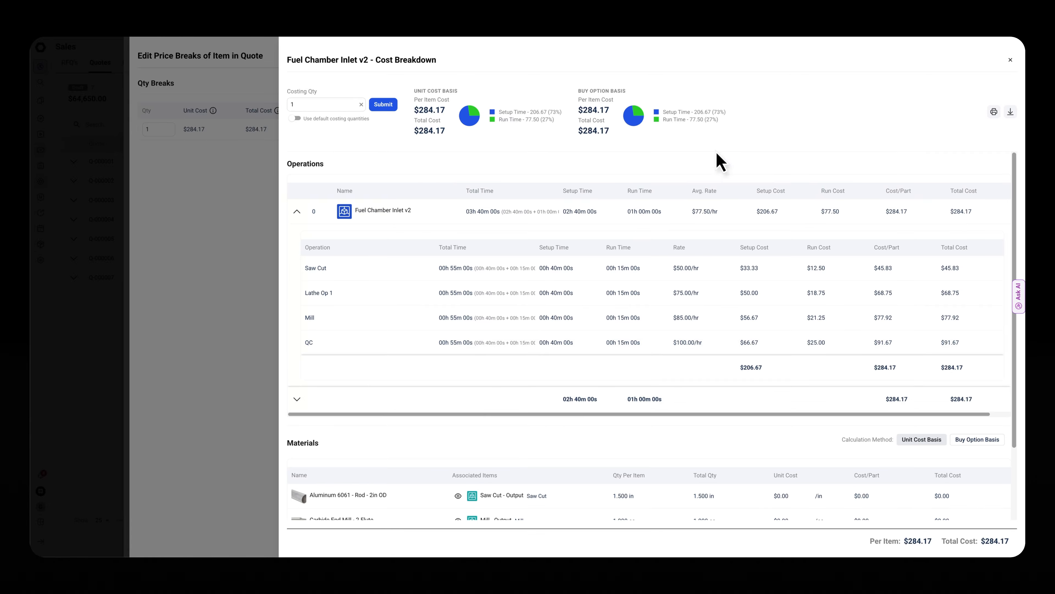
{"action": "left_click", "coordinate": [1010, 60]}
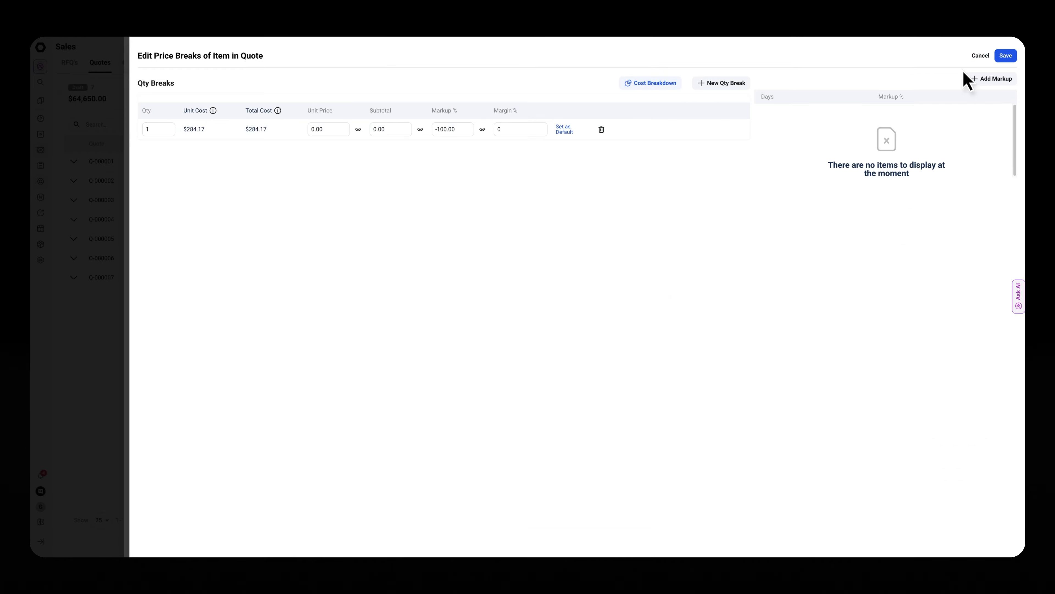
{"action": "left_click", "coordinate": [980, 57]}
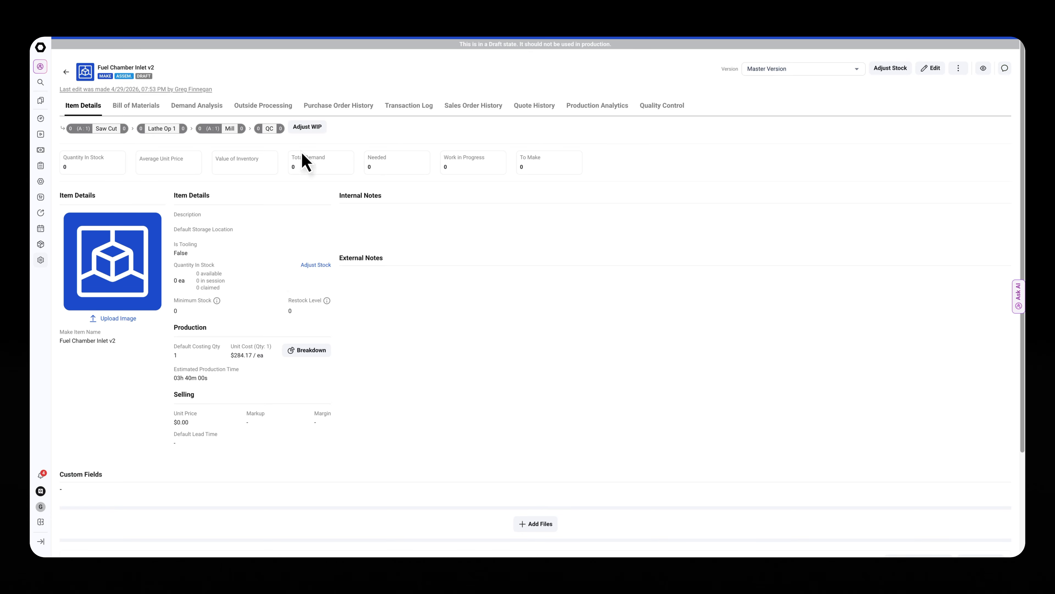
Review the cost breakdown by operation from the Fuel Chamber Inlet v2 item page.
{"action": "left_click", "coordinate": [305, 350]}
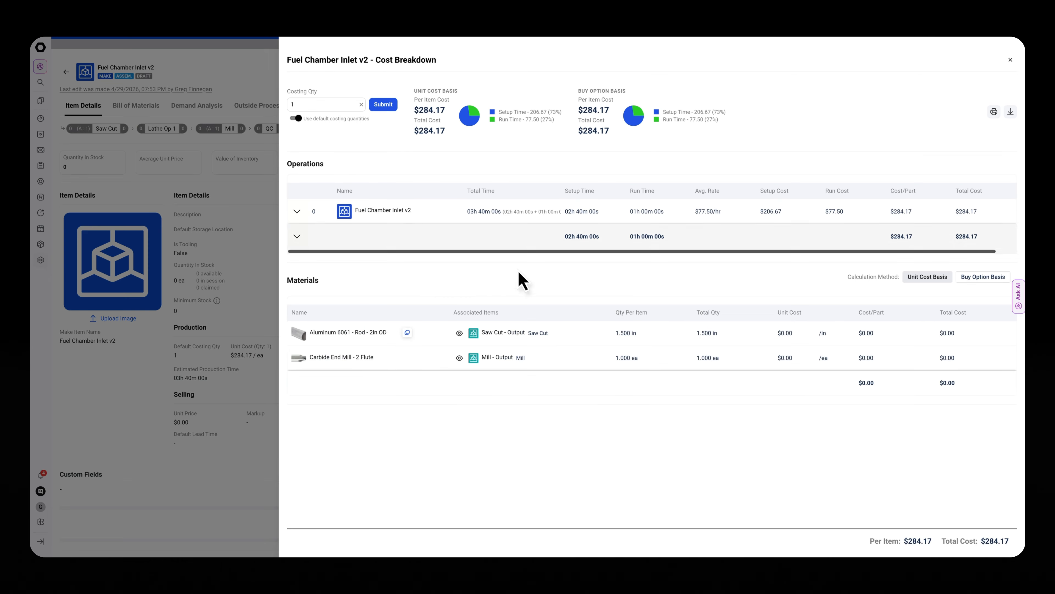
{"action": "left_click", "coordinate": [296, 211]}
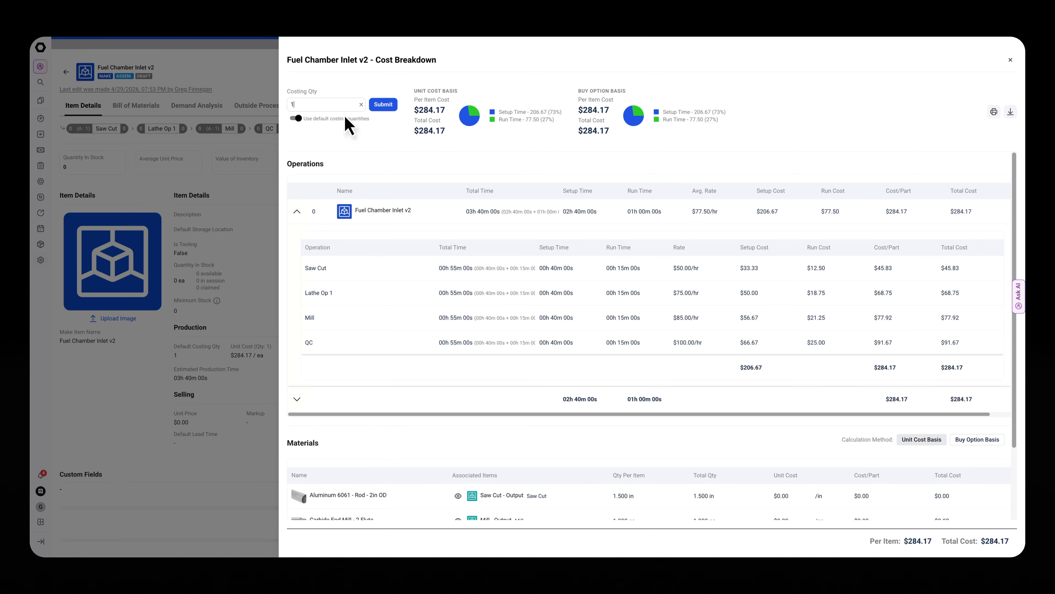
{"action": "key", "text": "Escape"}
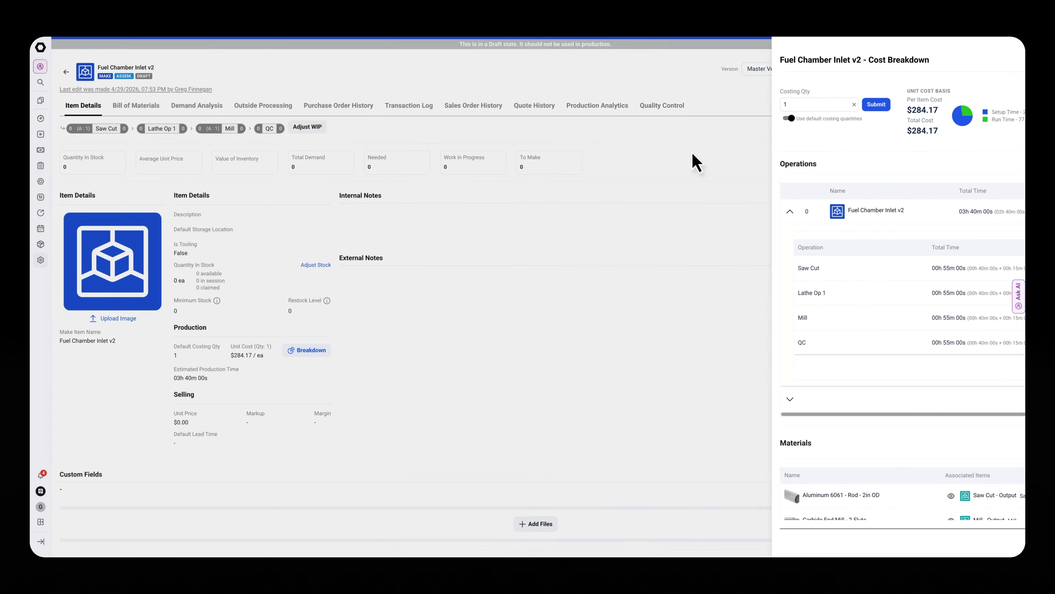
{"action": "scroll", "coordinate": [711, 211], "scroll_direction": "down", "scroll_amount": 3}
{"action": "scroll", "coordinate": [464, 310], "scroll_direction": "up", "scroll_amount": 3}
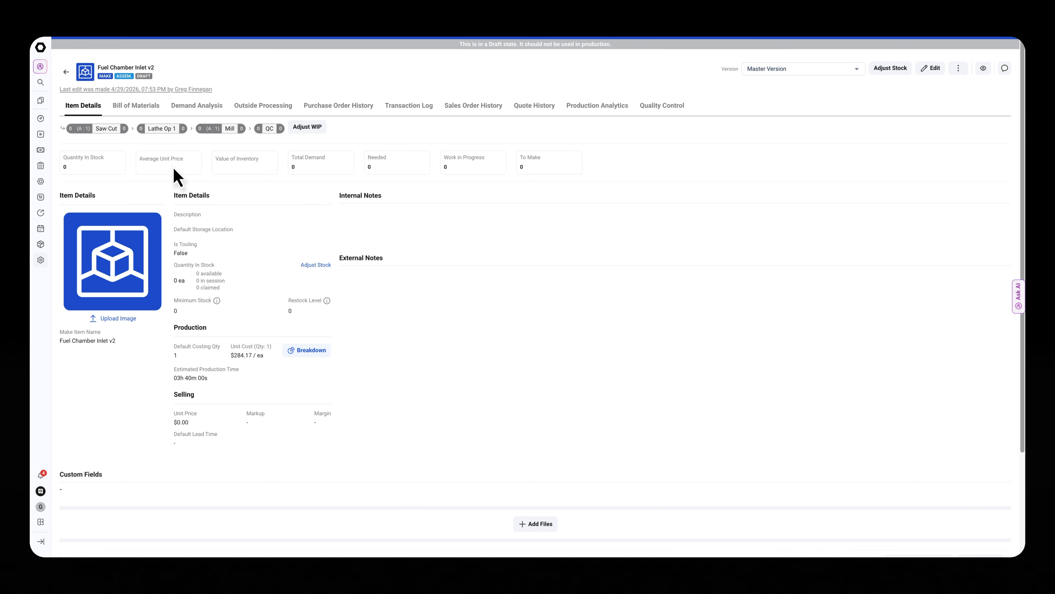
{"action": "key", "text": "Escape"}
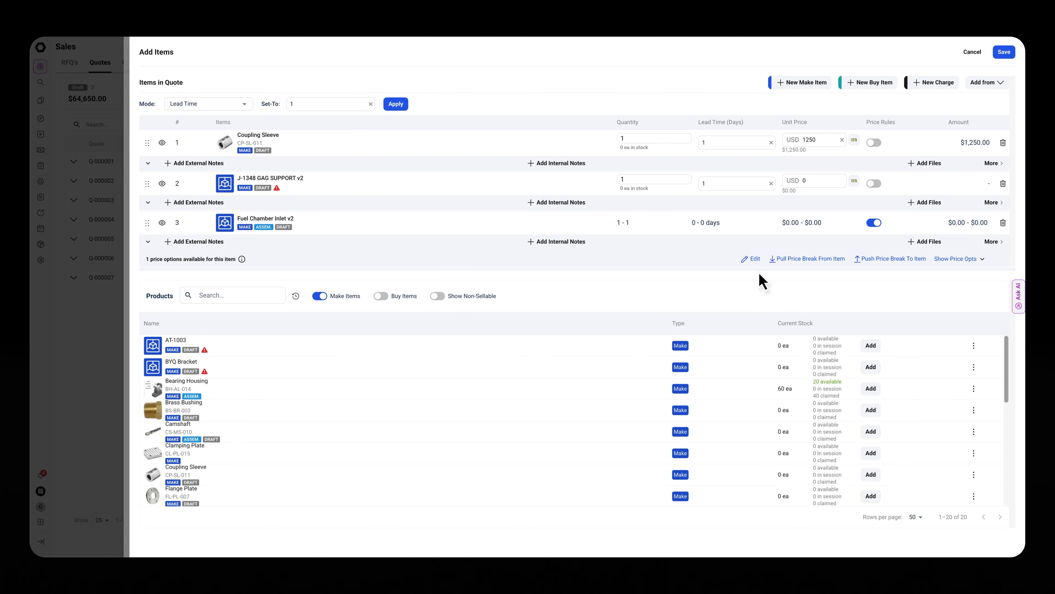
Edit the price breaks of Fuel Chamber Inlet v2 in the quote and set the quantity 1 break's margin to 50%.
{"action": "left_click", "coordinate": [751, 258]}
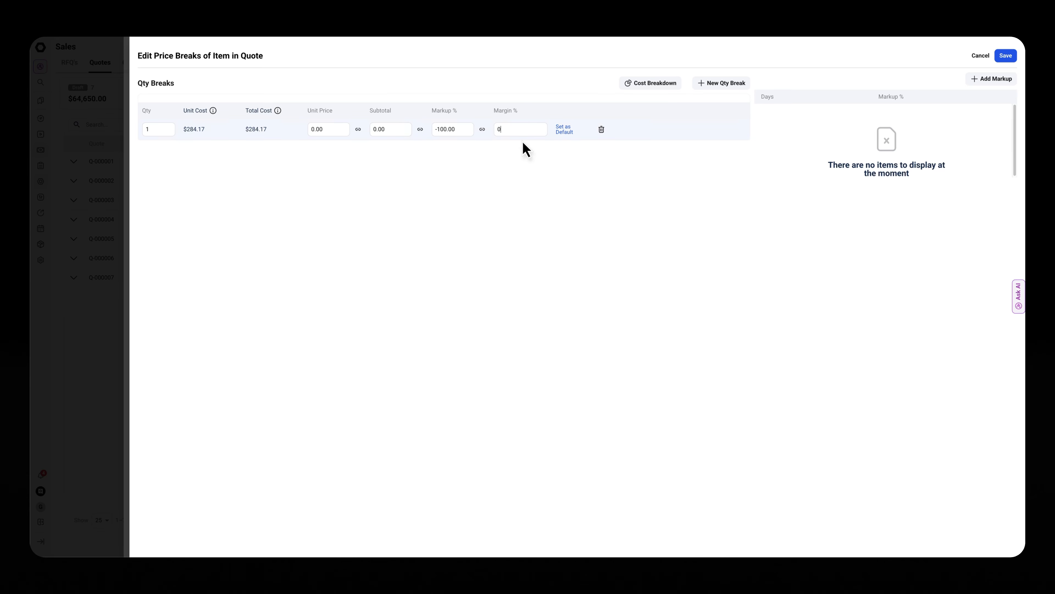
{"action": "type", "text": "50"}
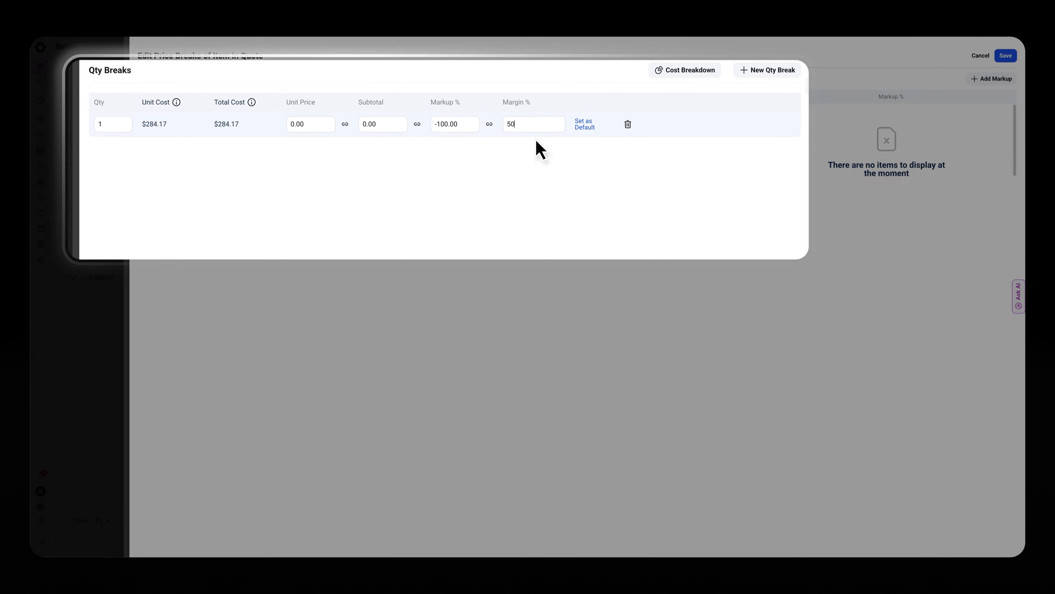
{"action": "left_click", "coordinate": [490, 237]}
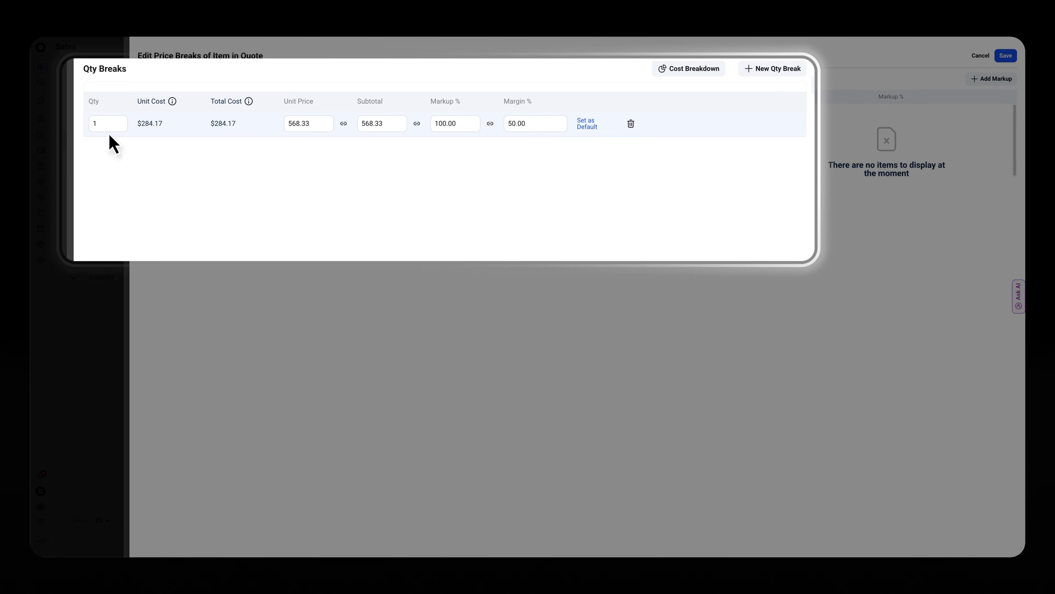
Set the unit price of the quantity 1 break to 570.
{"action": "left_click", "coordinate": [310, 125]}
{"action": "key", "text": "ctrl+a"}
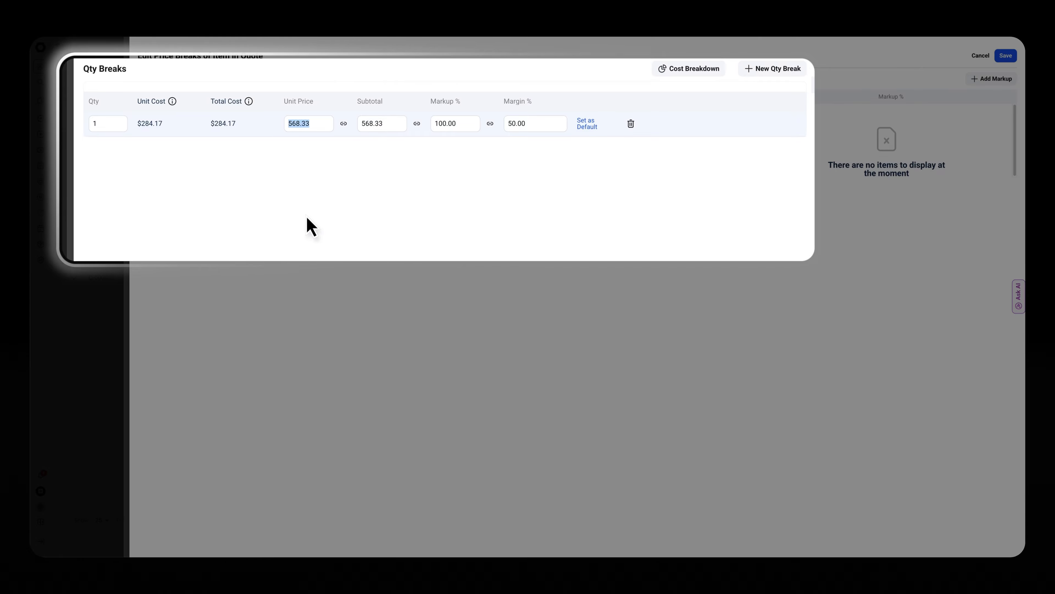
{"action": "type", "text": "570"}
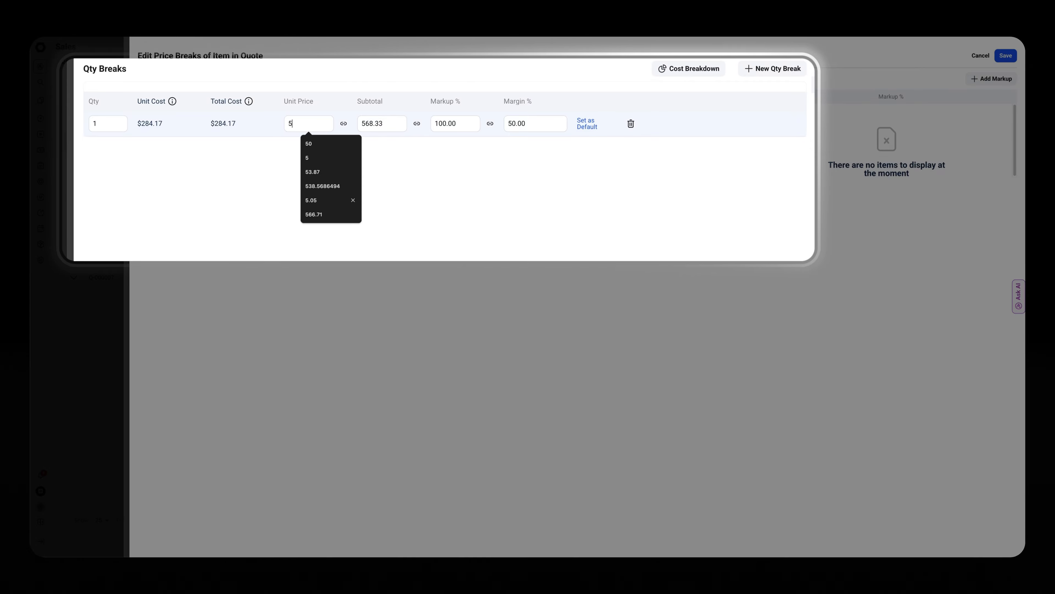
{"action": "left_click", "coordinate": [306, 224]}
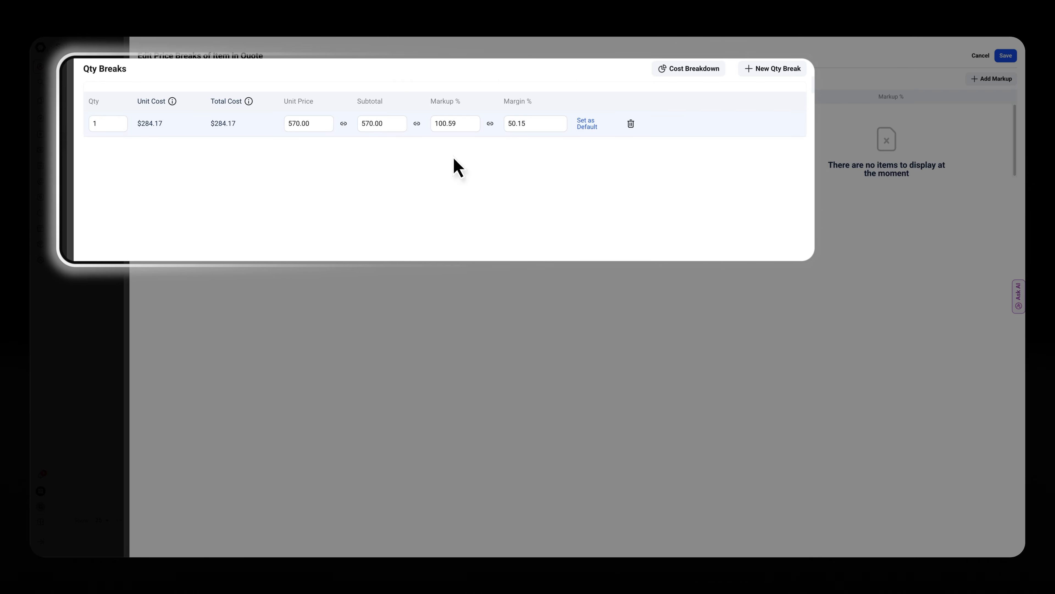
Add a quantity 10 price break with a unit price of 500 and save the item's price breaks.
{"action": "left_click", "coordinate": [776, 70]}
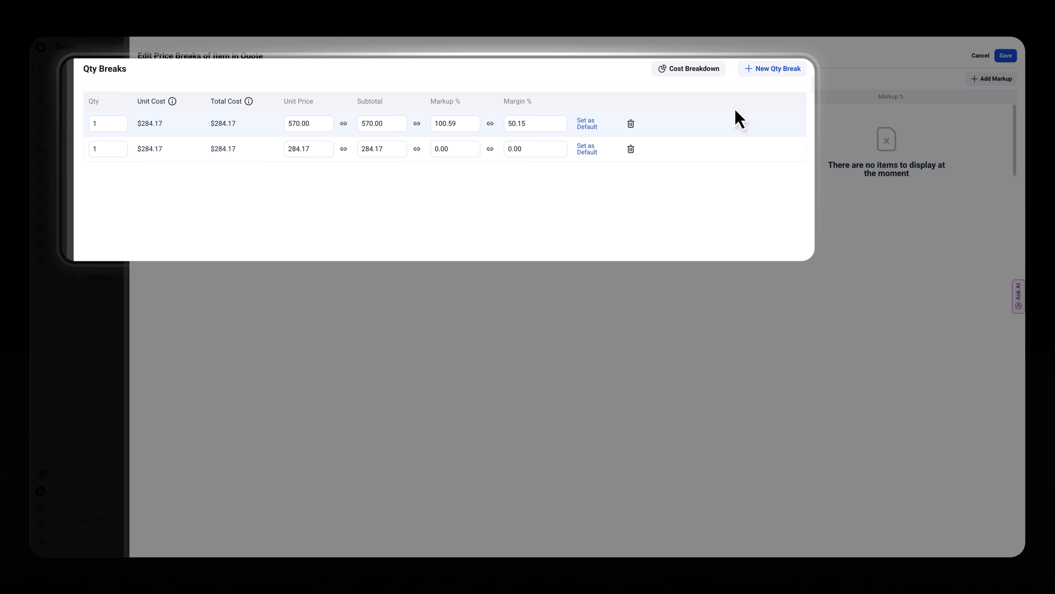
{"action": "left_click", "coordinate": [112, 160]}
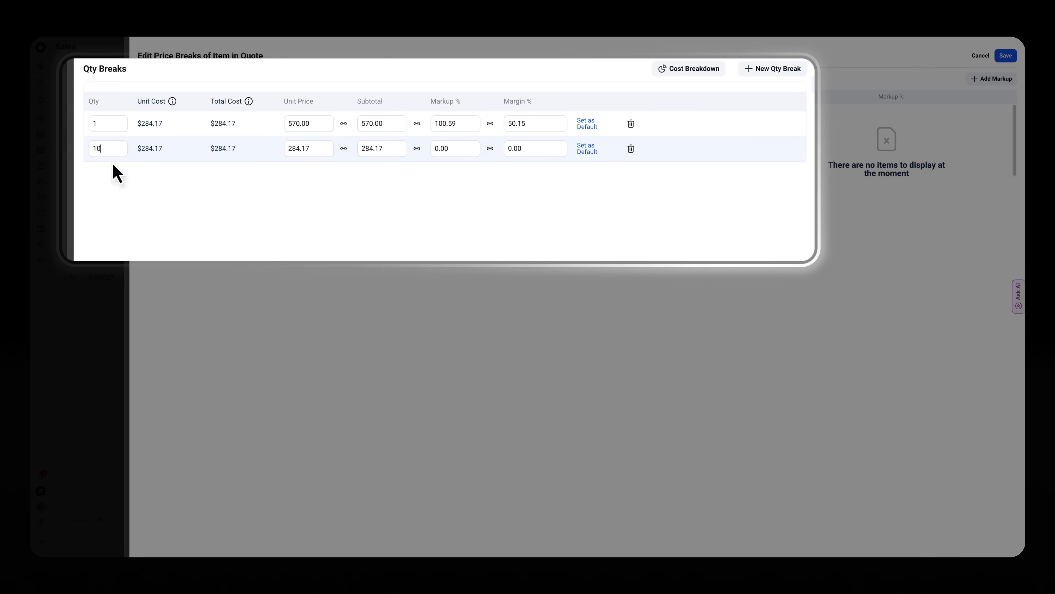
{"action": "type", "text": "0"}
{"action": "left_click", "coordinate": [524, 160]}
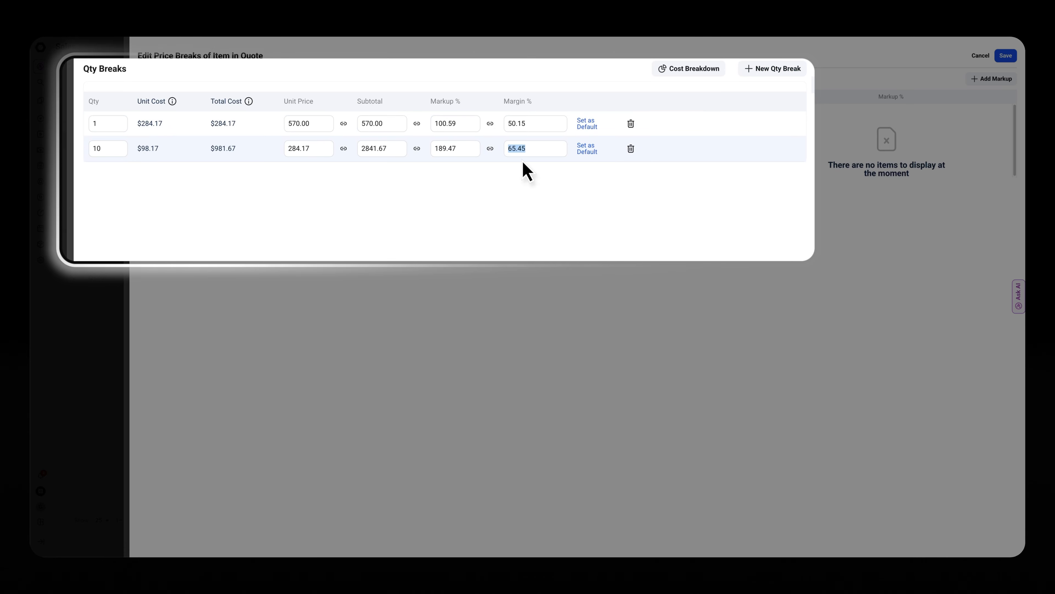
{"action": "left_click", "coordinate": [296, 155]}
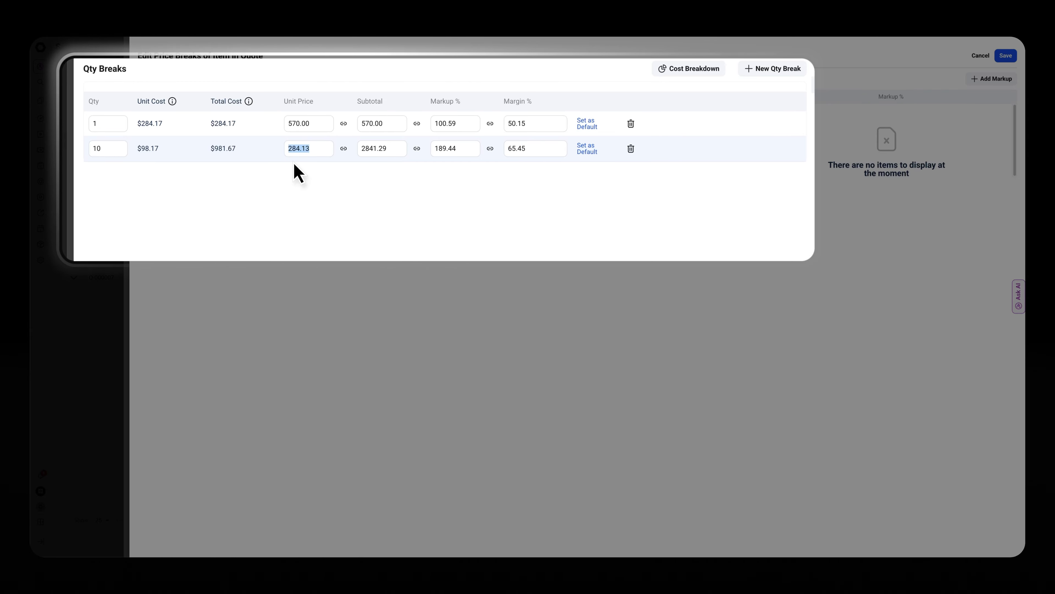
{"action": "type", "text": "500"}
{"action": "left_click", "coordinate": [443, 235]}
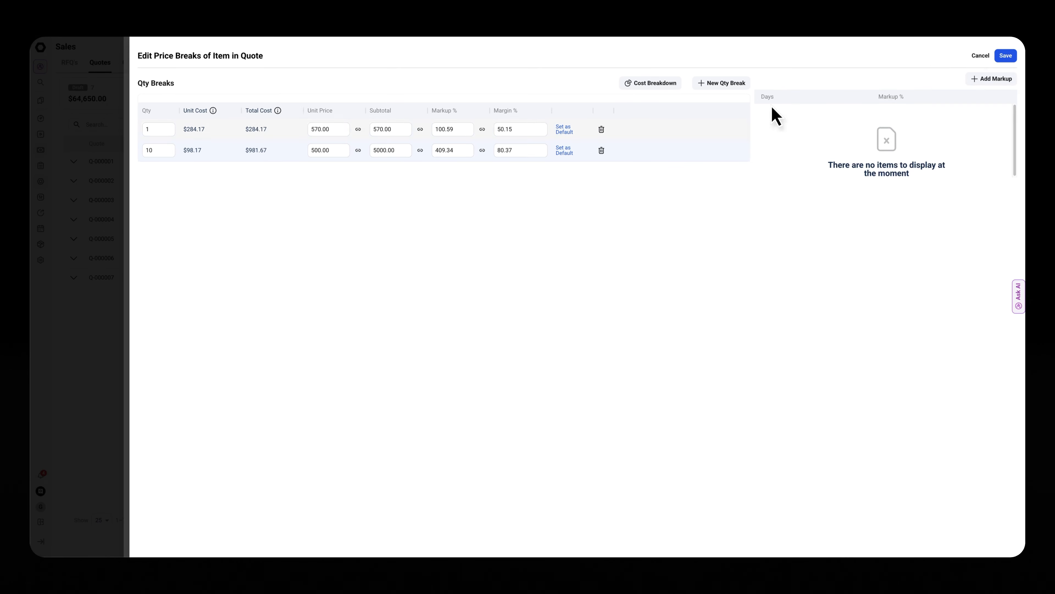
{"action": "left_click", "coordinate": [1014, 61]}
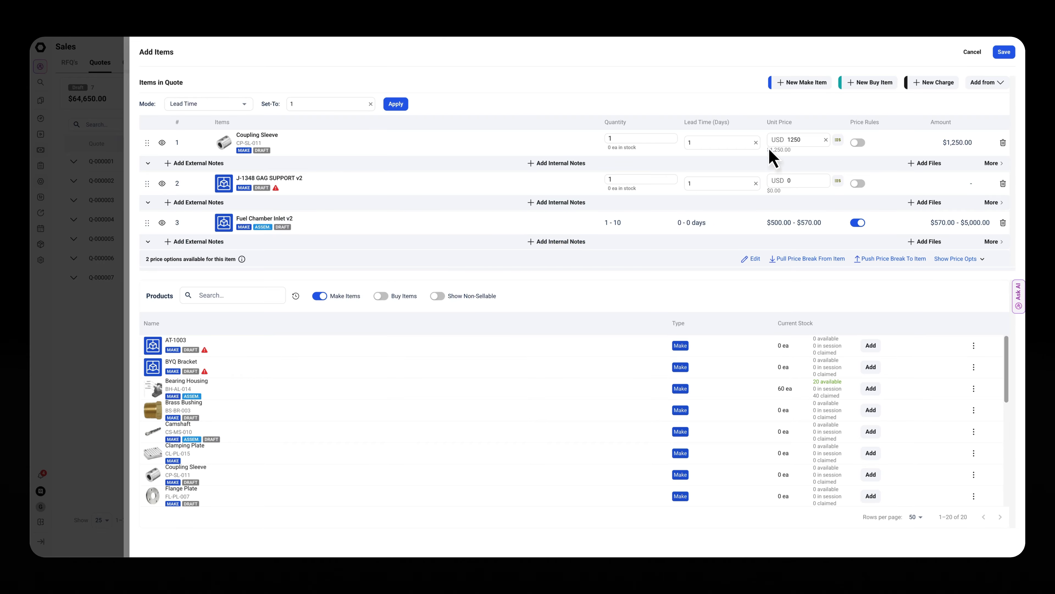
Save the quote's item list, set the customer company to ProtoParts LLC and confirm the new quote.
{"action": "left_click", "coordinate": [1004, 52]}
{"action": "scroll", "coordinate": [664, 324], "scroll_direction": "down", "scroll_amount": 2}
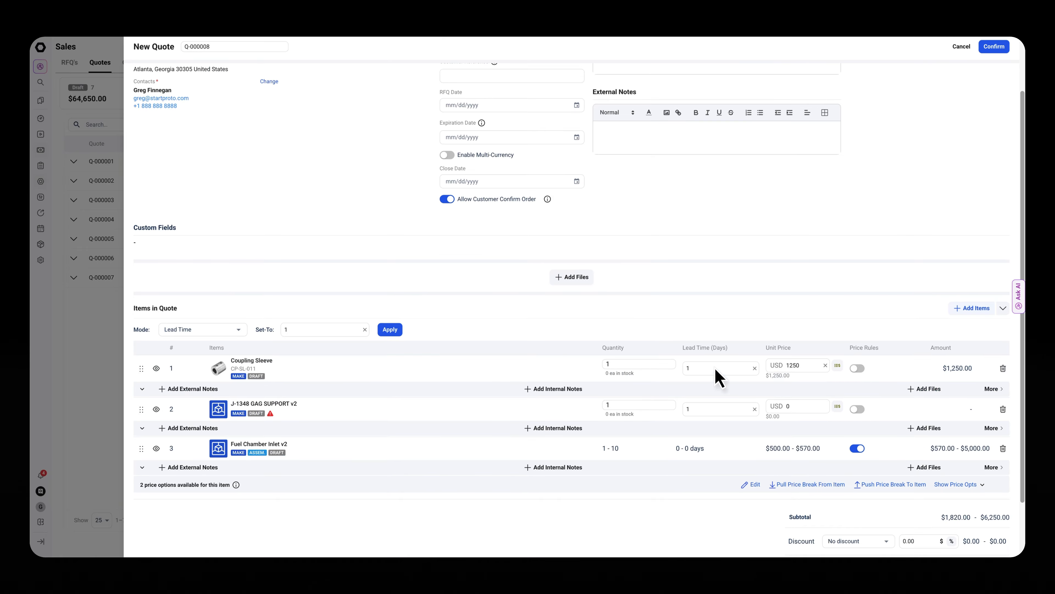
{"action": "left_click", "coordinate": [1003, 51]}
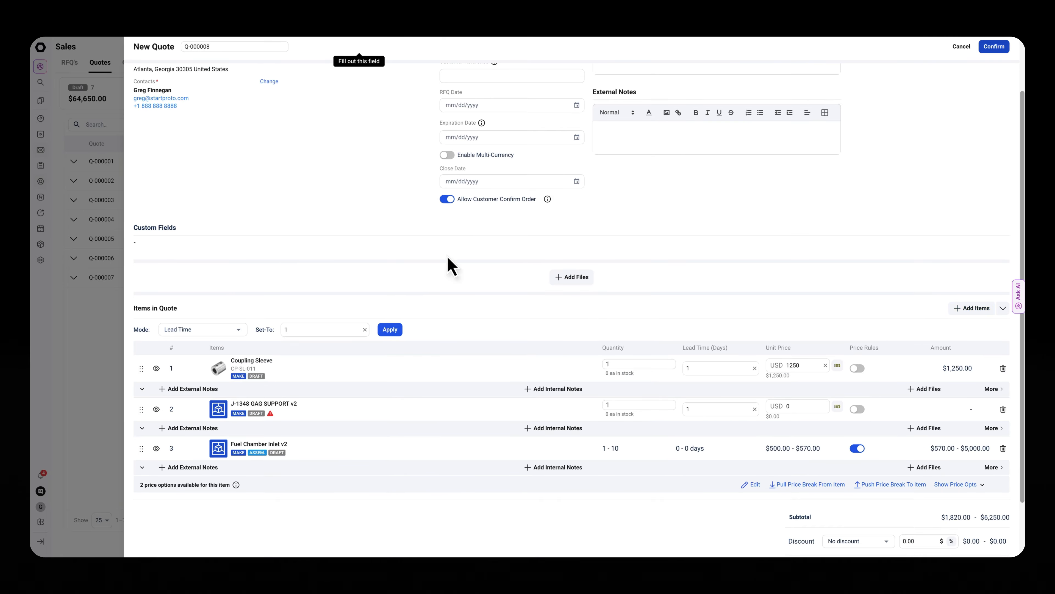
{"action": "scroll", "coordinate": [447, 258], "scroll_direction": "up", "scroll_amount": 2}
{"action": "left_click", "coordinate": [396, 117]}
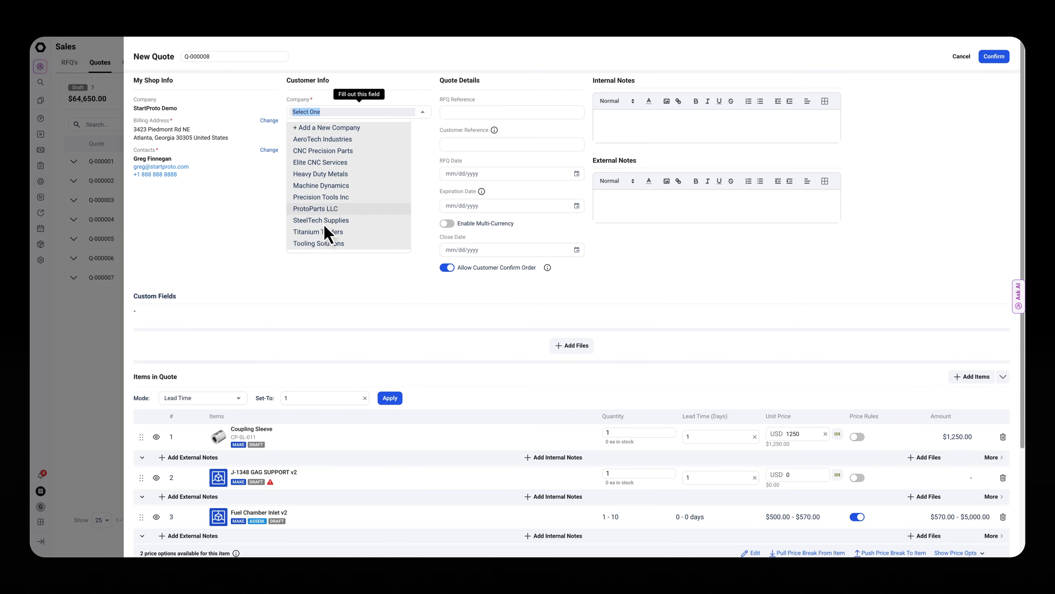
{"action": "left_click", "coordinate": [326, 210]}
{"action": "left_click", "coordinate": [994, 57]}
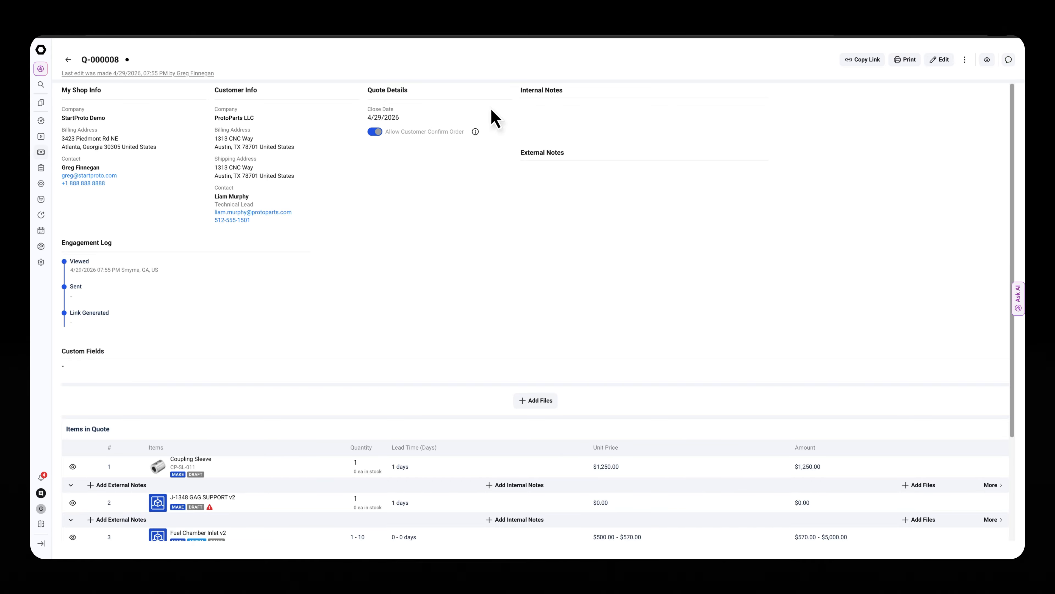
Copy the new quote's link and add yourself as a watcher of the quote.
{"action": "left_click", "coordinate": [862, 60]}
{"action": "left_click", "coordinate": [988, 61]}
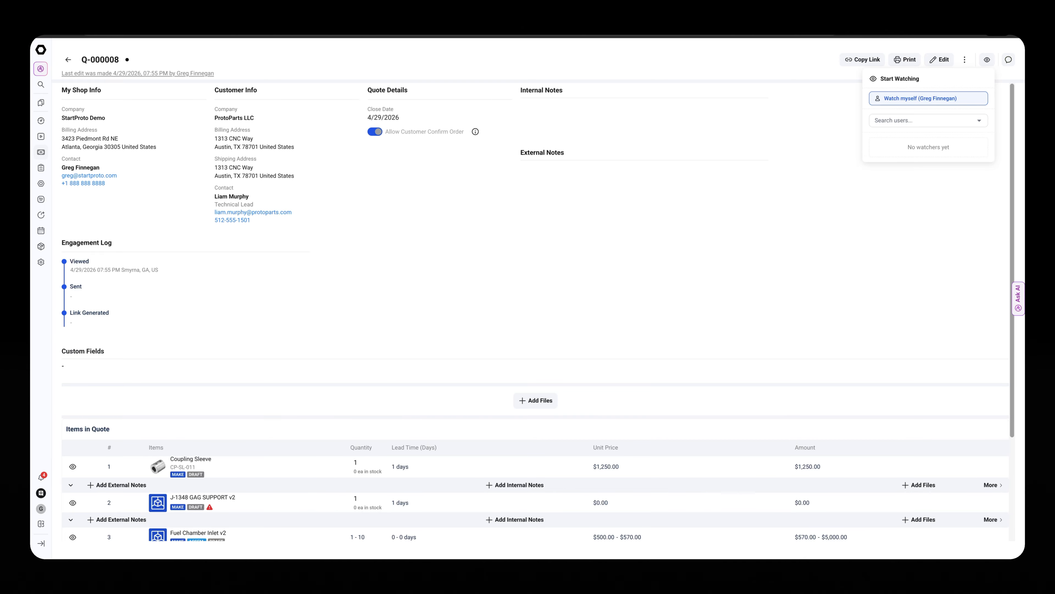
{"action": "left_click", "coordinate": [914, 99]}
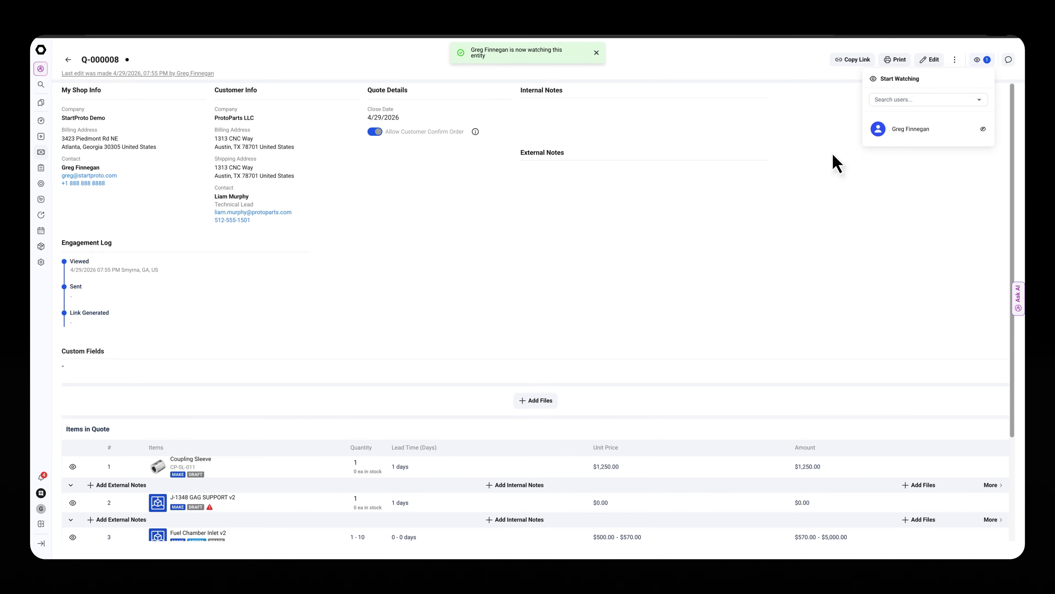
{"action": "left_click", "coordinate": [781, 203]}
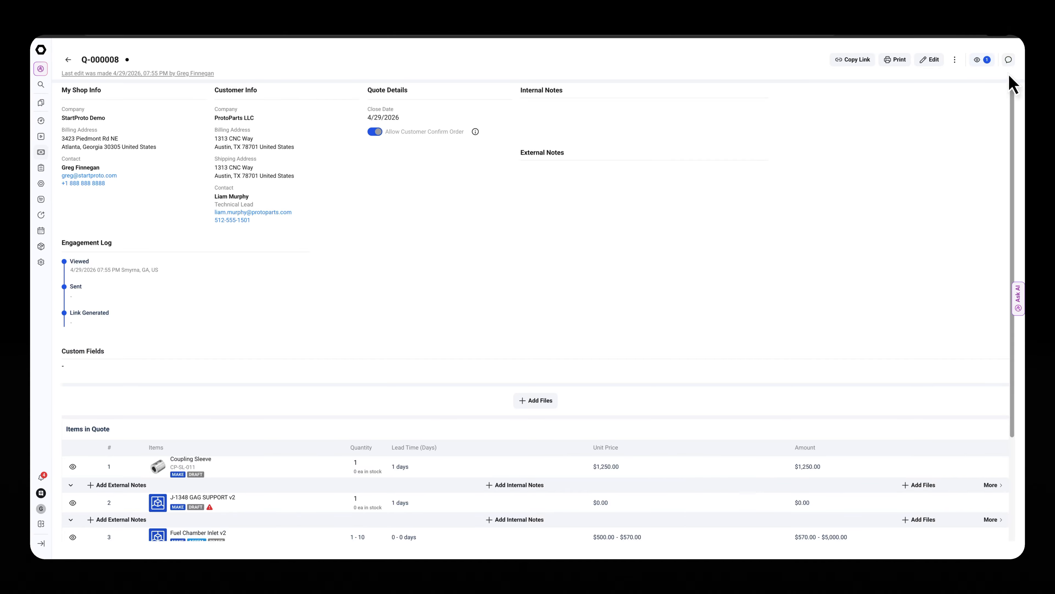
Check the quote's comments and look over the quote page.
{"action": "left_click", "coordinate": [1009, 61]}
{"action": "left_click", "coordinate": [451, 241]}
{"action": "scroll", "coordinate": [573, 250], "scroll_direction": "down", "scroll_amount": 3}
{"action": "scroll", "coordinate": [529, 277], "scroll_direction": "up", "scroll_amount": 3}
Preview the quote's printout with the company header block hidden, and leave without printing.
{"action": "left_click", "coordinate": [895, 59]}
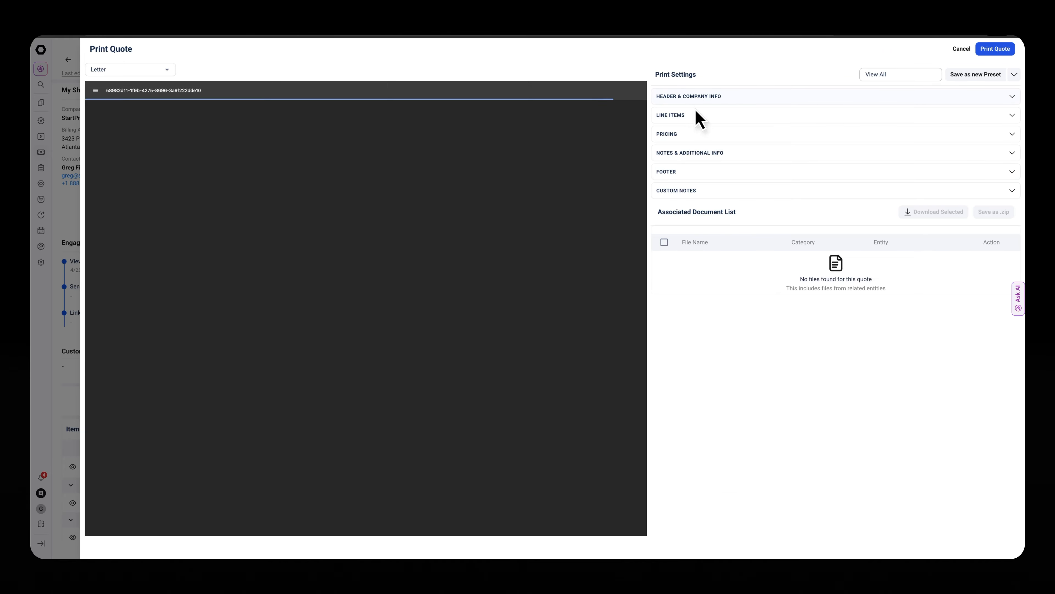
{"action": "left_click", "coordinate": [696, 98]}
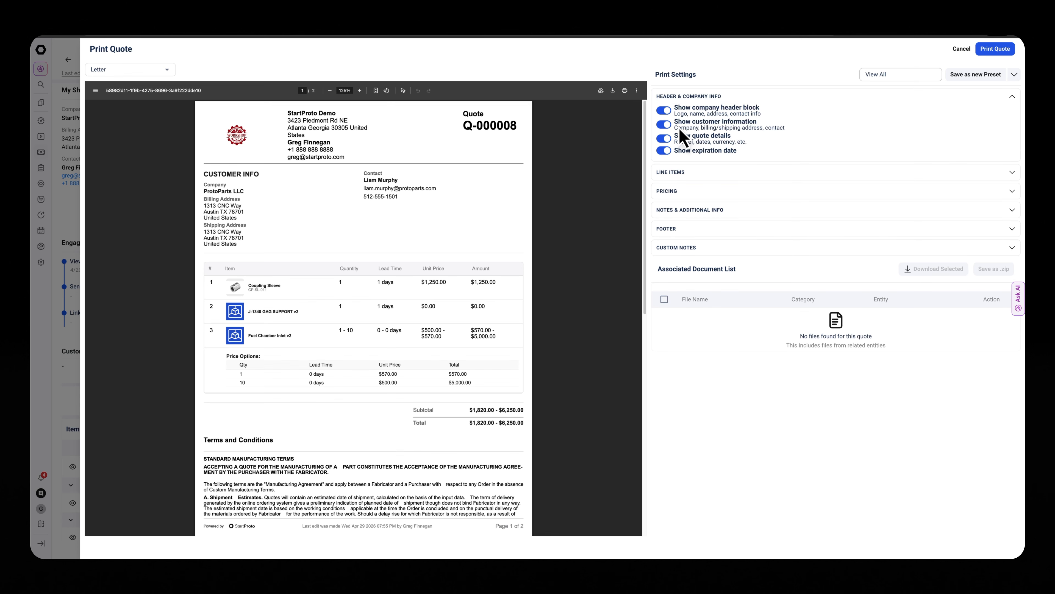
{"action": "left_click", "coordinate": [665, 111]}
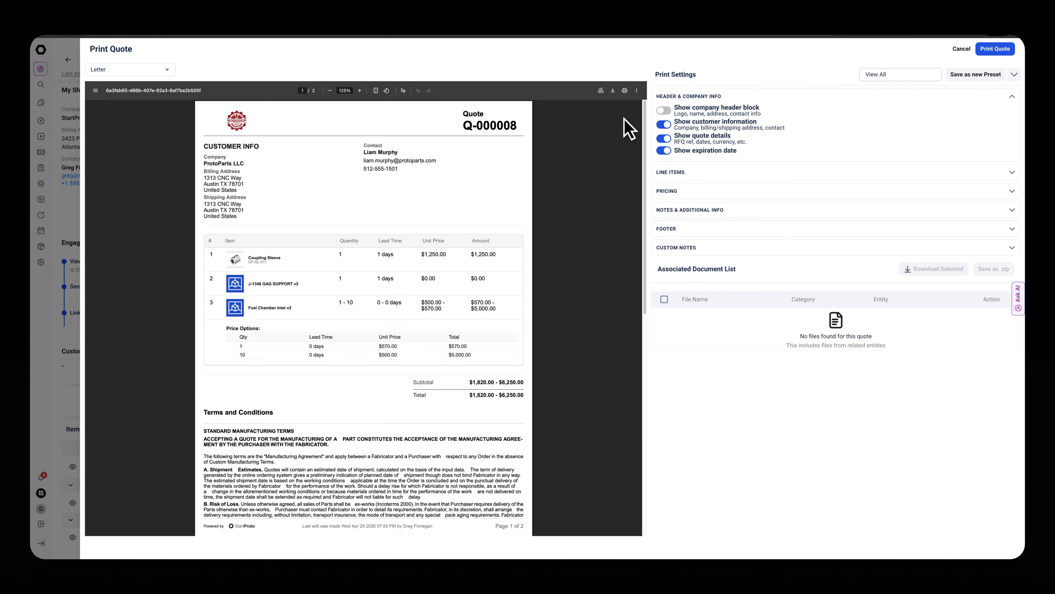
{"action": "key", "text": "Escape"}
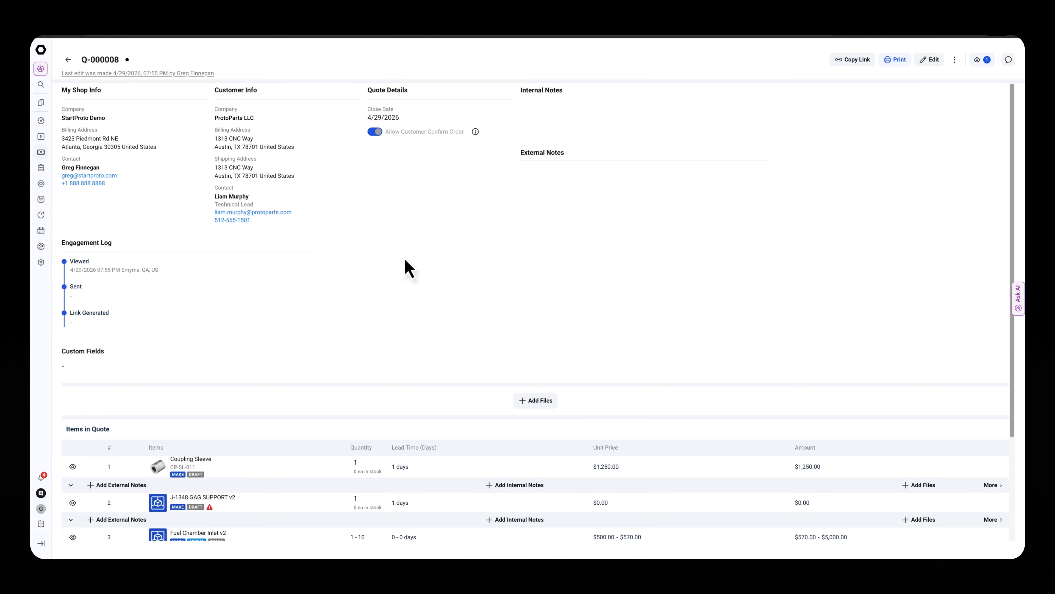
{"action": "scroll", "coordinate": [391, 279], "scroll_direction": "down", "scroll_amount": 2}
{"action": "scroll", "coordinate": [391, 278], "scroll_direction": "up", "scroll_amount": 2}
{"action": "scroll", "coordinate": [536, 312], "scroll_direction": "down", "scroll_amount": 2}
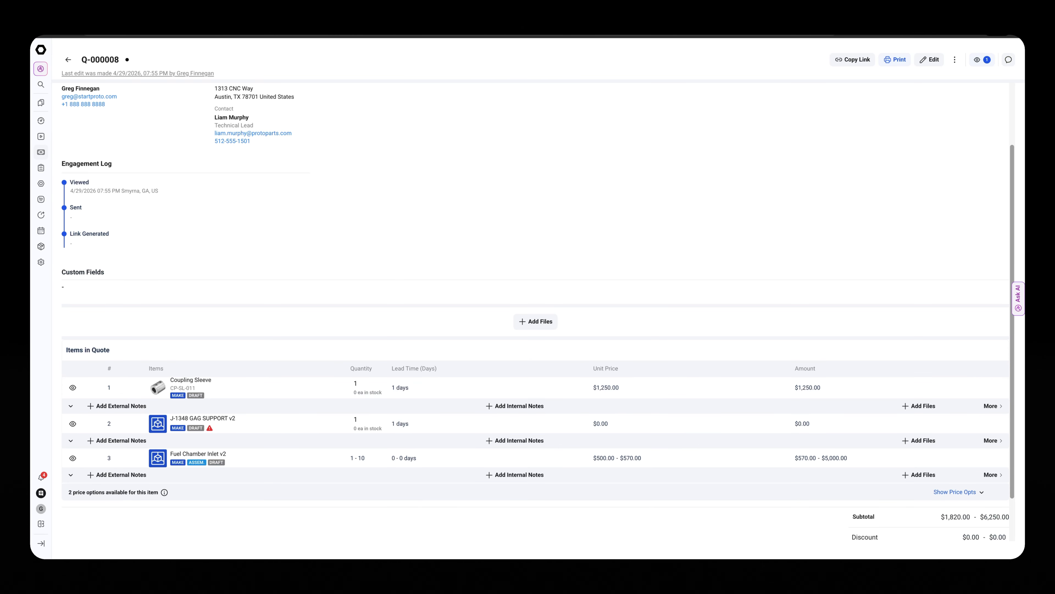
{"action": "scroll", "coordinate": [536, 311], "scroll_direction": "down", "scroll_amount": 1}
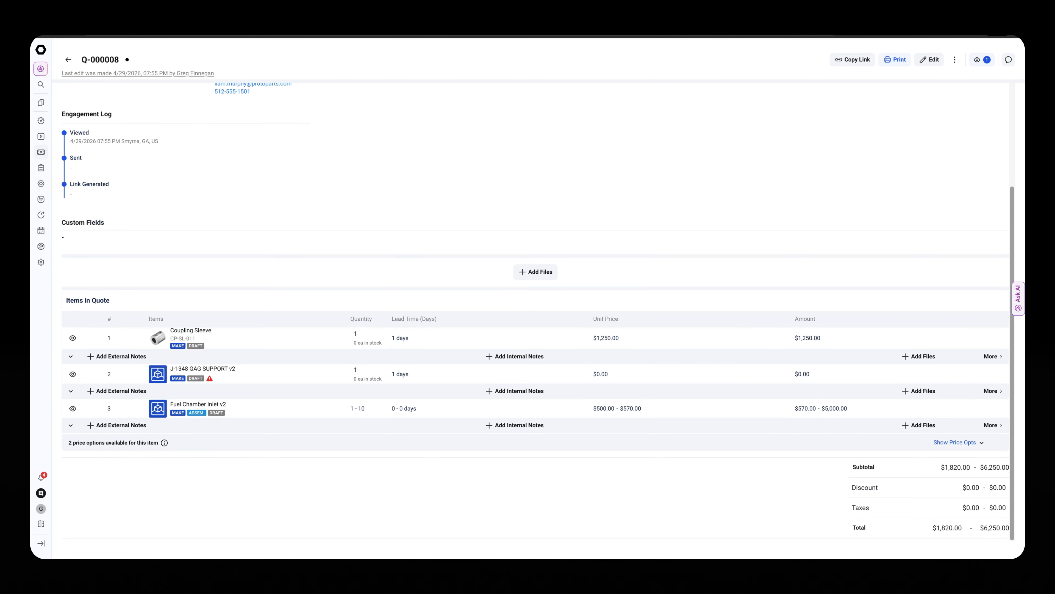
{"action": "scroll", "coordinate": [536, 312], "scroll_direction": "up", "scroll_amount": 3}
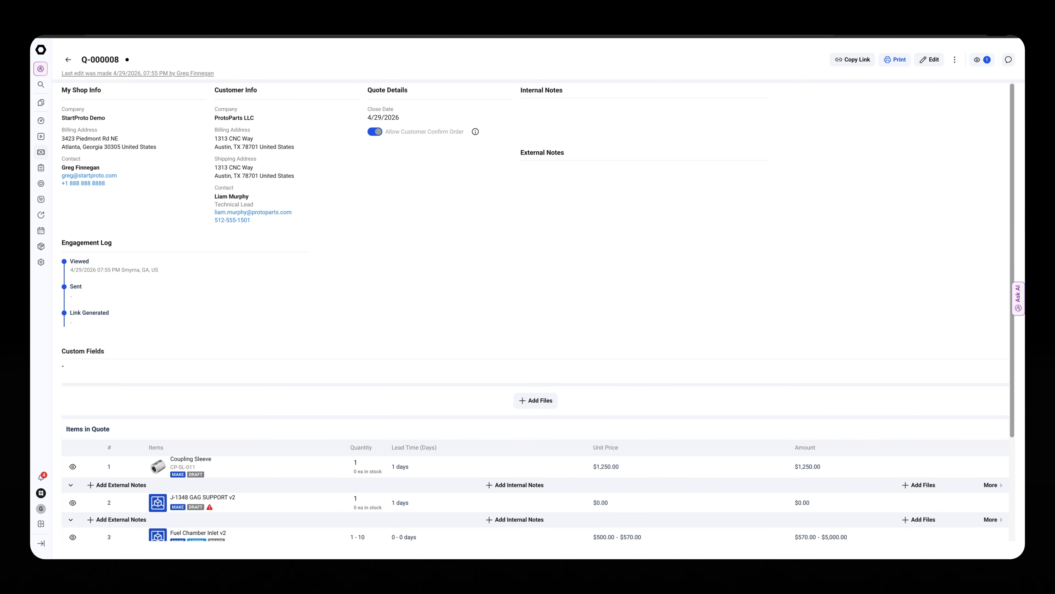